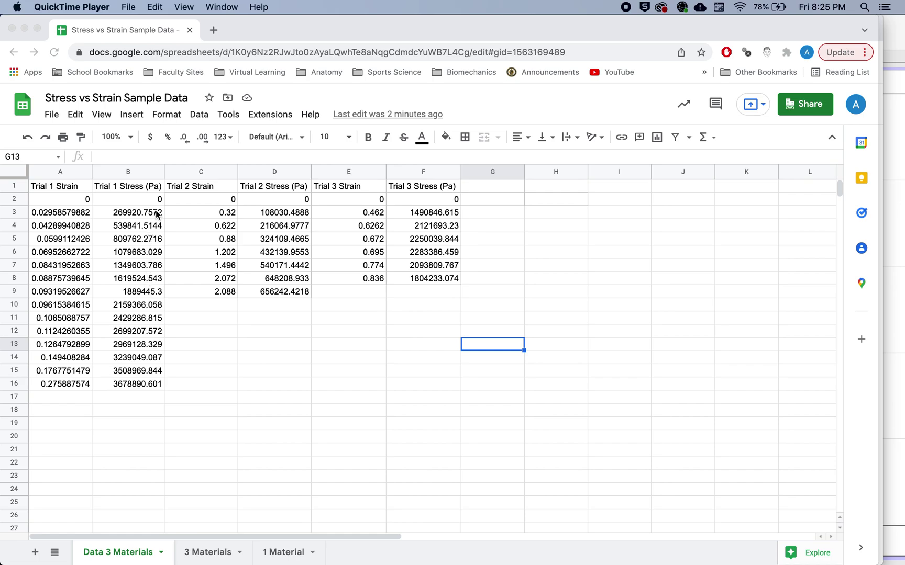
# Step: Return to the spreadsheet and look through the Trial 1 stress values in column B
pyautogui.press('super+Tab')
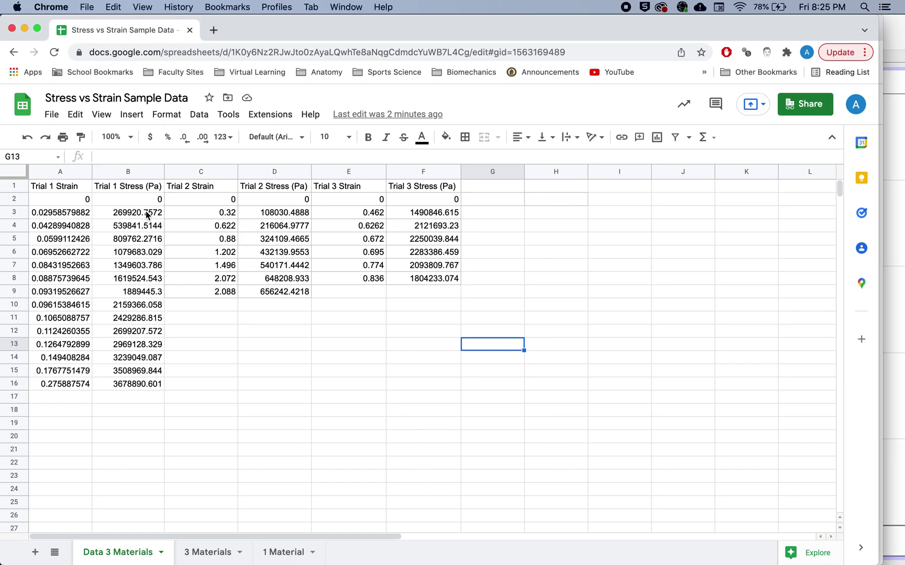
pyautogui.click(149, 215)
pyautogui.press('Down')
pyautogui.press('Down')
pyautogui.press('Down')
pyautogui.press('Down')
pyautogui.press('Down')
pyautogui.press('Down')
pyautogui.press('Down')
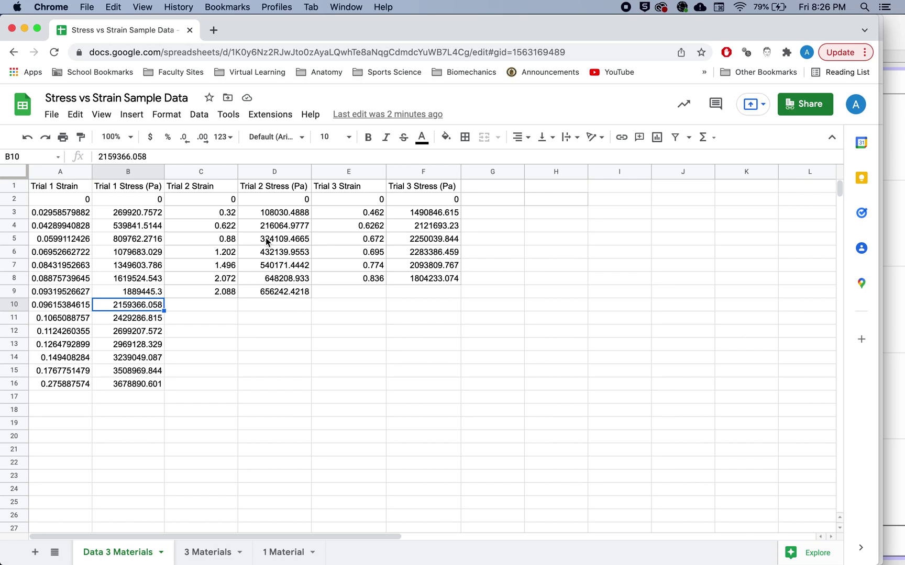
# Step: Start a =sum formula in G3 referencing F3, then undo the accidental entry
pyautogui.click(504, 215)
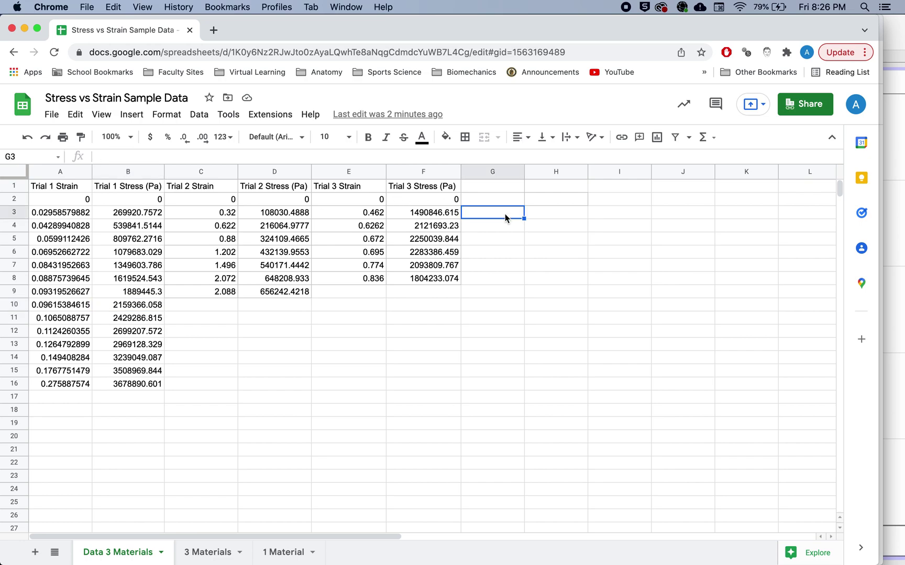
pyautogui.write('=sum')
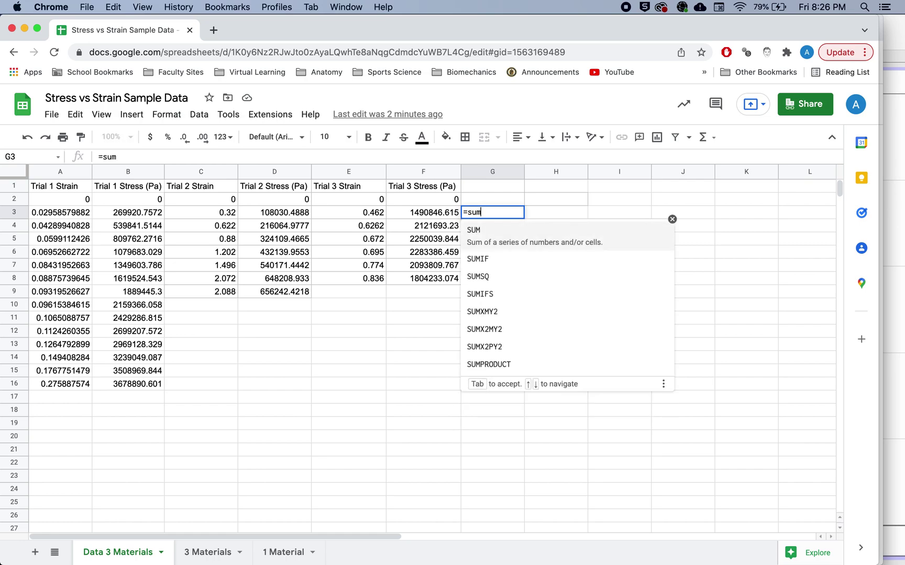
pyautogui.click(430, 218)
pyautogui.write('/')
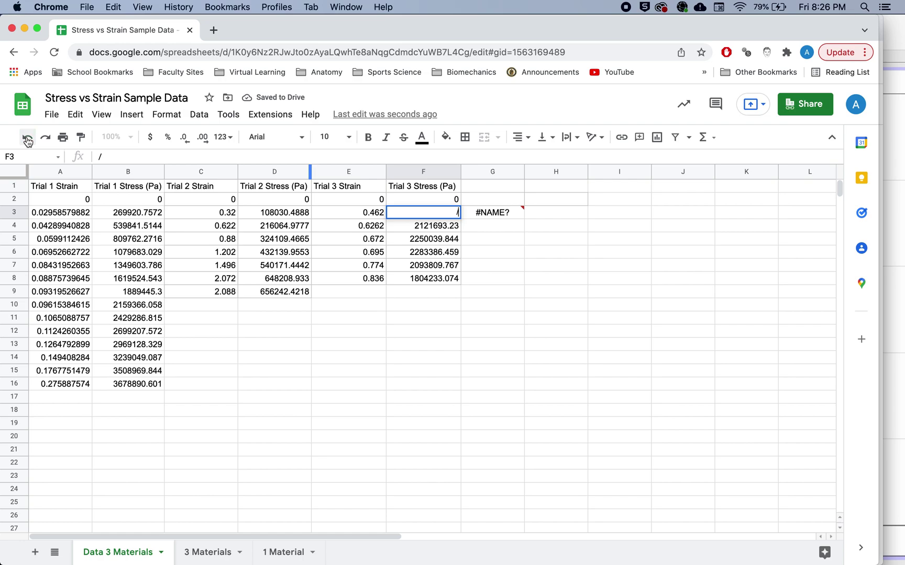
pyautogui.press('Return')
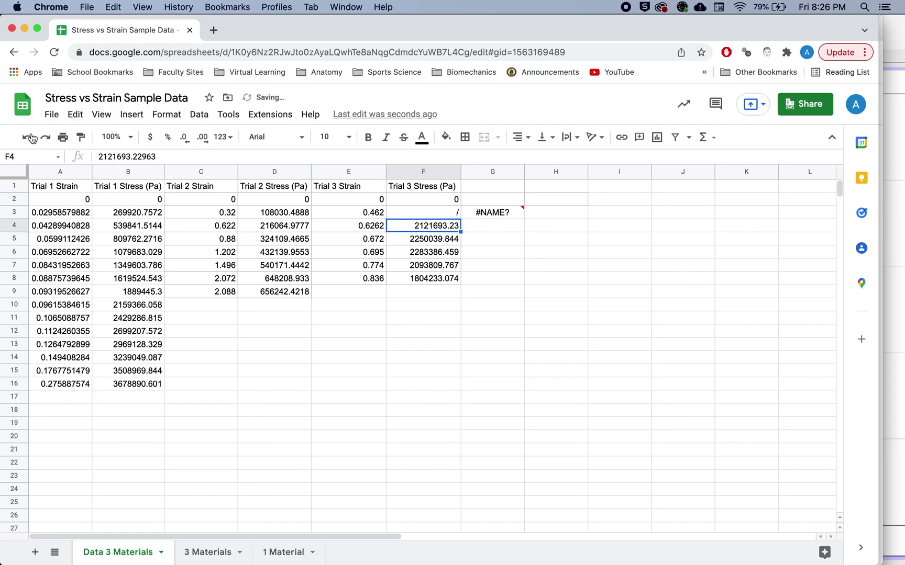
pyautogui.click(27, 137)
# Step: Rewrite G3 as a formula dividing the Trial 3 stress F3 by the strain E3
pyautogui.click(499, 214)
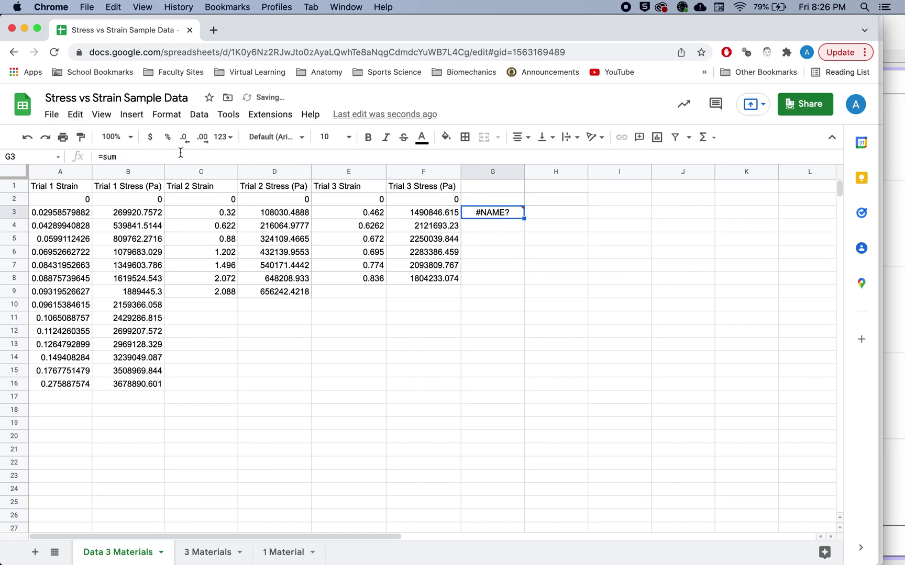
pyautogui.click(178, 156)
pyautogui.write('(')
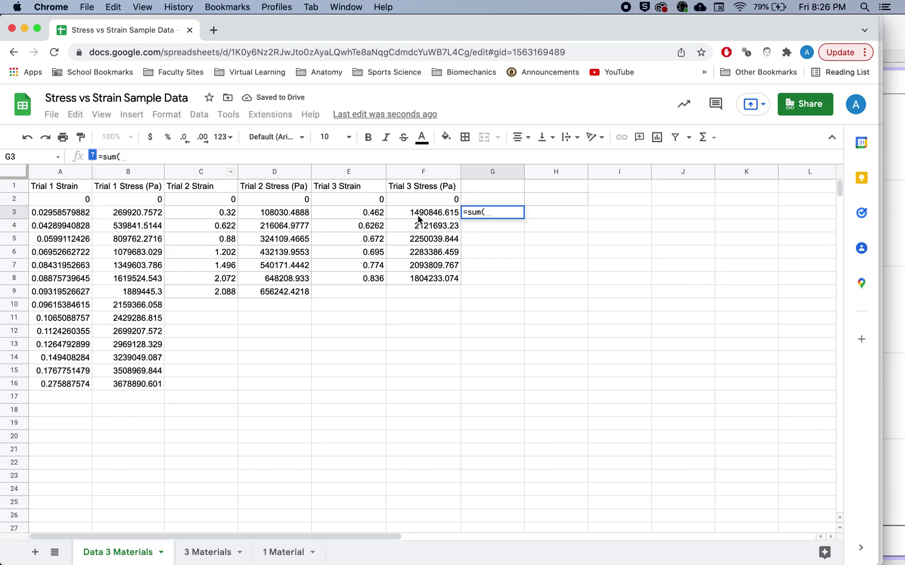
pyautogui.click(422, 215)
pyautogui.write('/')
pyautogui.click(367, 214)
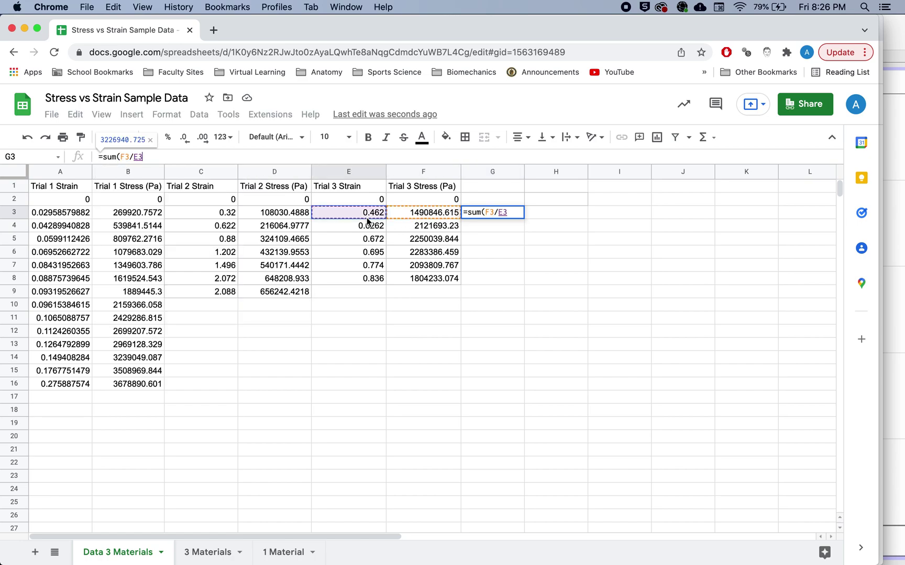
pyautogui.write(')')
pyautogui.press('Return')
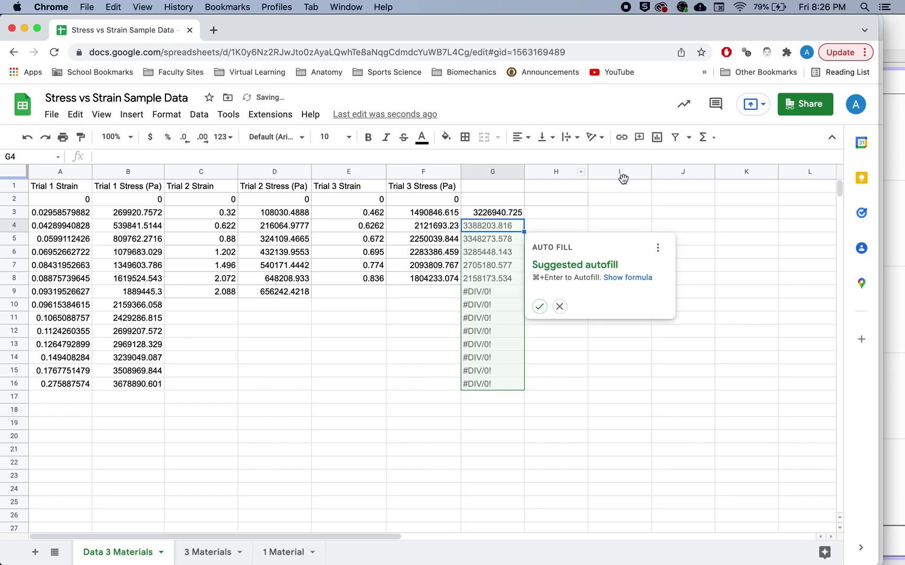
# Step: Decline the autofill suggestion and fill the G3 ratio formula down to G8
pyautogui.click(559, 306)
pyautogui.click(518, 215)
pyautogui.moveTo(524, 217); pyautogui.dragTo(521, 283)
pyautogui.click(494, 243)
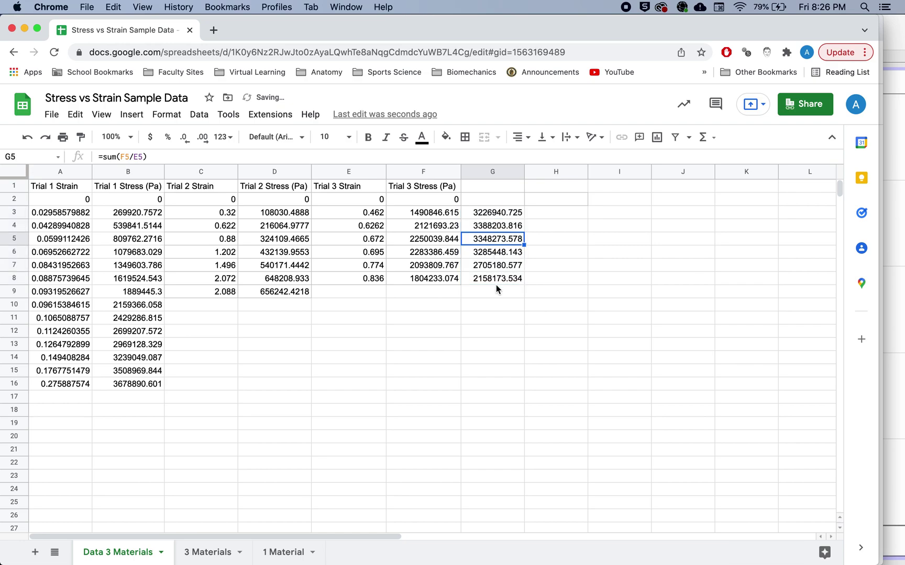
pyautogui.click(497, 282)
# Step: Copy the G3:G8 ratios and paste them into H3:H8 as plain values only
pyautogui.click(505, 213)
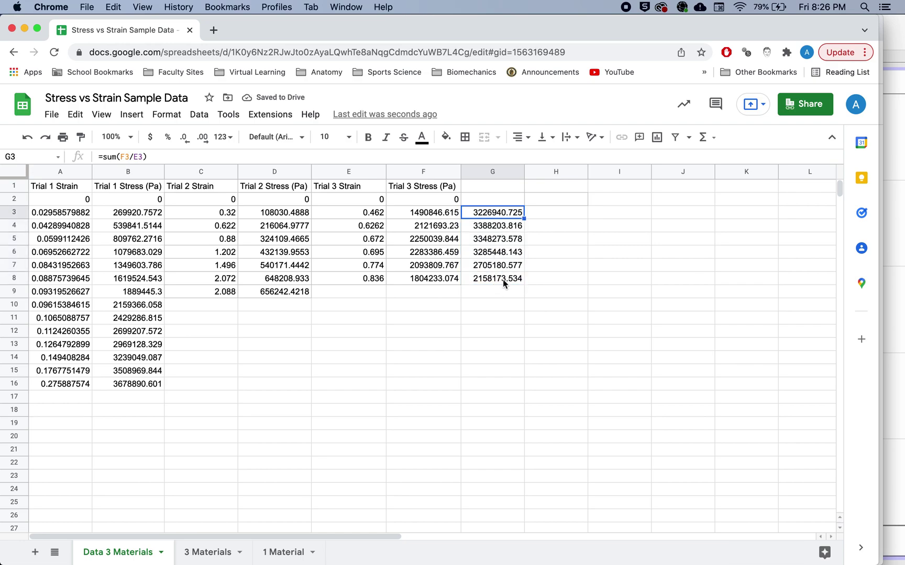
pyautogui.keyDown('shift'); pyautogui.click(502, 279); pyautogui.keyUp('shift')
pyautogui.press('super+c')
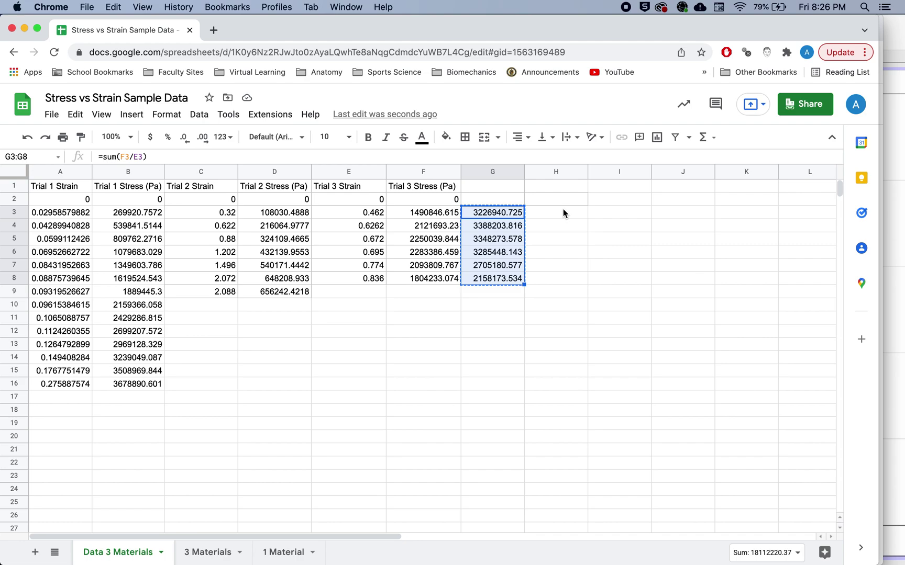
pyautogui.click(563, 213)
pyautogui.press('super+v')
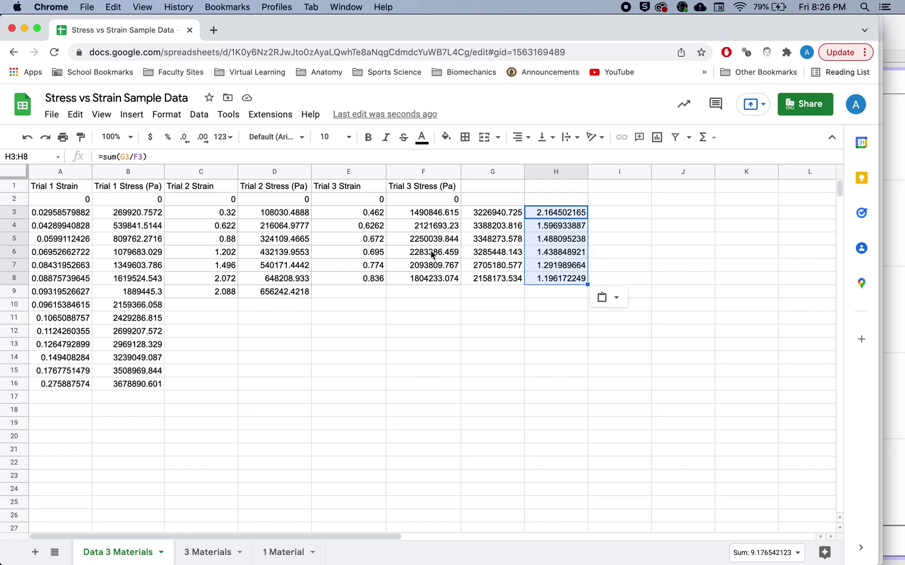
pyautogui.click(617, 299)
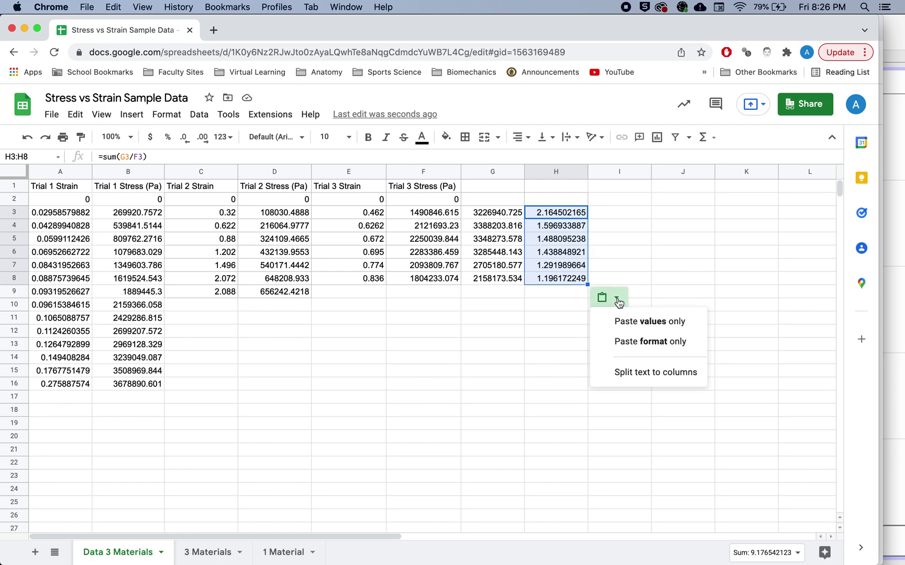
pyautogui.click(633, 325)
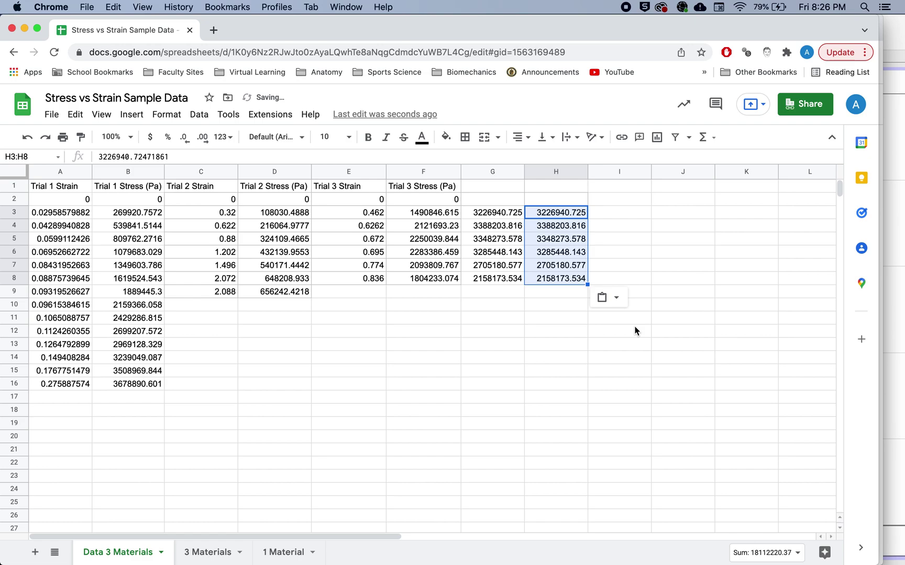
# Step: Delete columns G and H and clear the selection
pyautogui.click(492, 169)
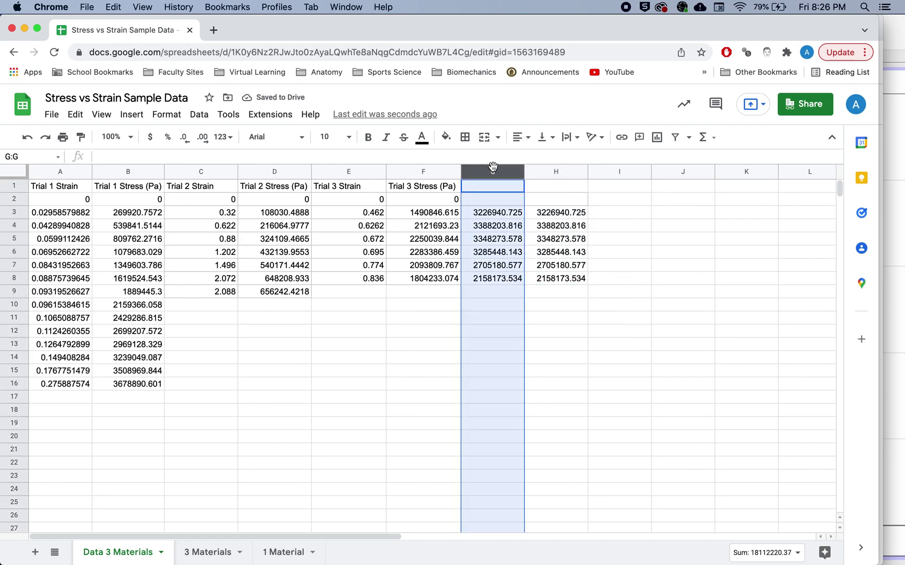
pyautogui.keyDown('shift'); pyautogui.click(556, 171); pyautogui.keyUp('shift')
pyautogui.rightClick(558, 173)
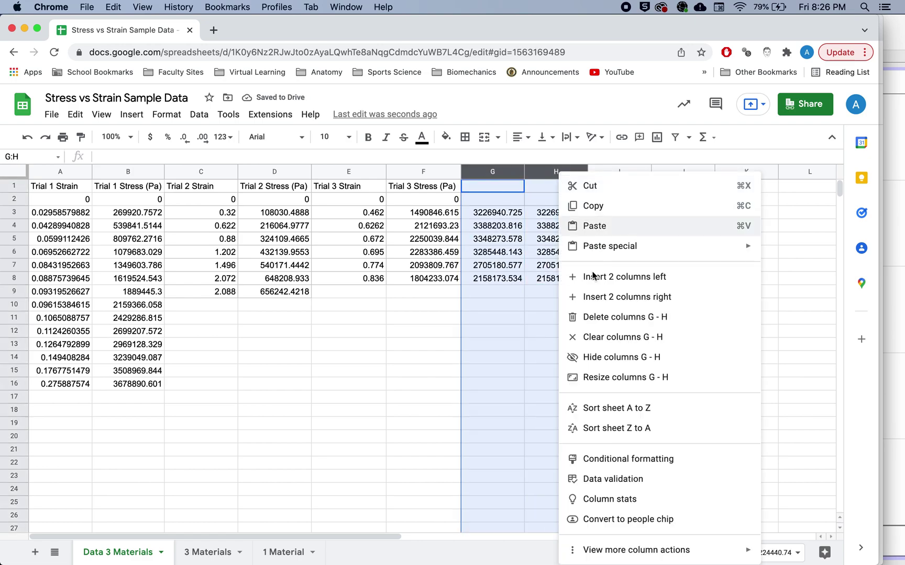
pyautogui.click(576, 318)
pyautogui.click(498, 340)
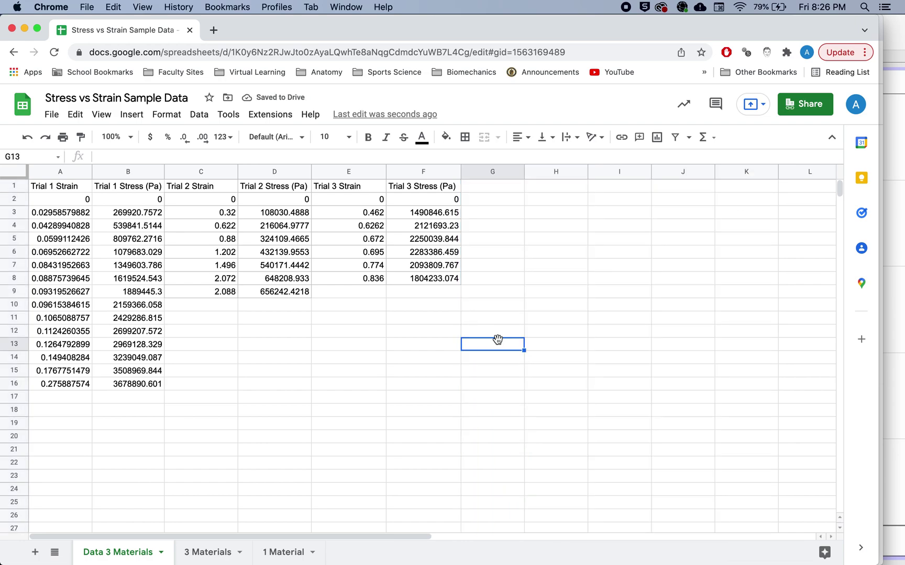
# Step: Insert a smooth line chart of the data table A1:F16
pyautogui.moveTo(44, 188); pyautogui.dragTo(128, 199)
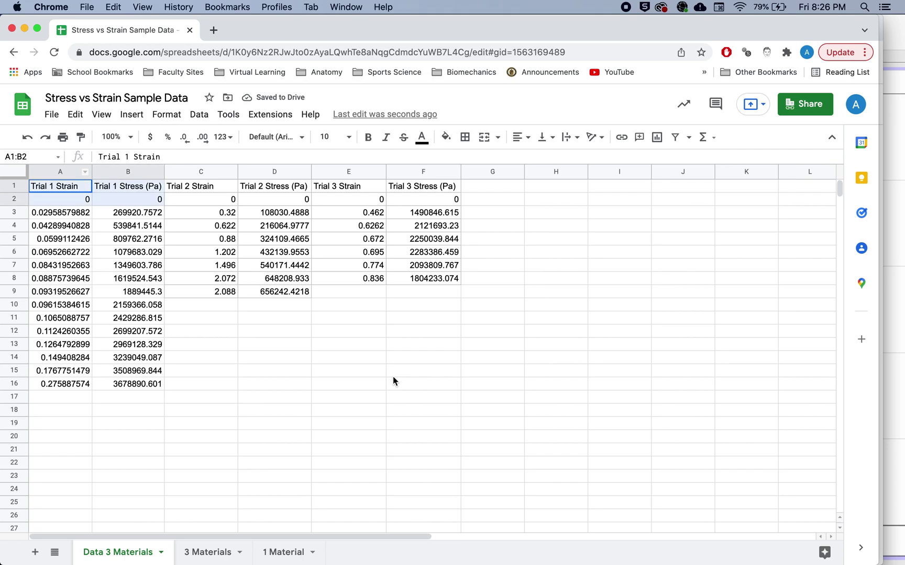
pyautogui.moveTo(393, 376); pyautogui.dragTo(431, 390)
pyautogui.click(132, 115)
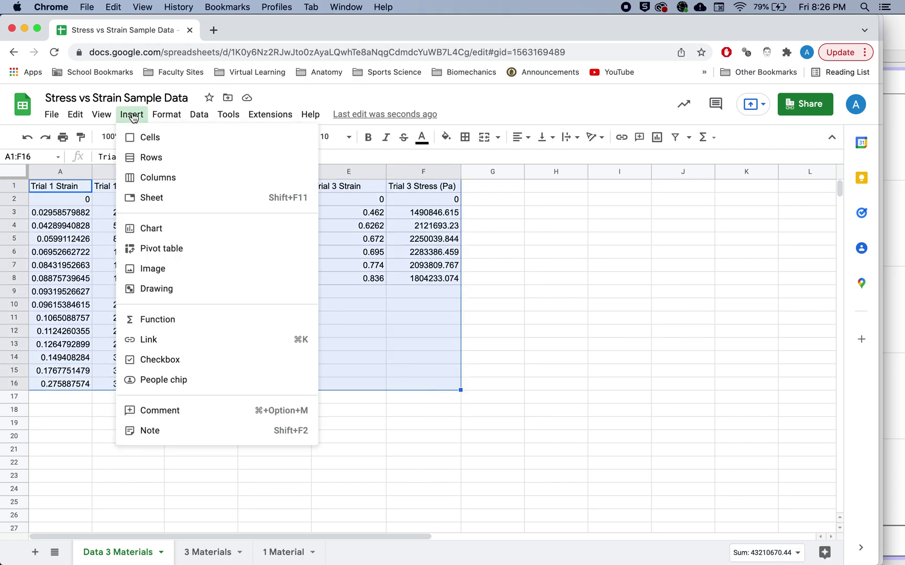
pyautogui.click(167, 231)
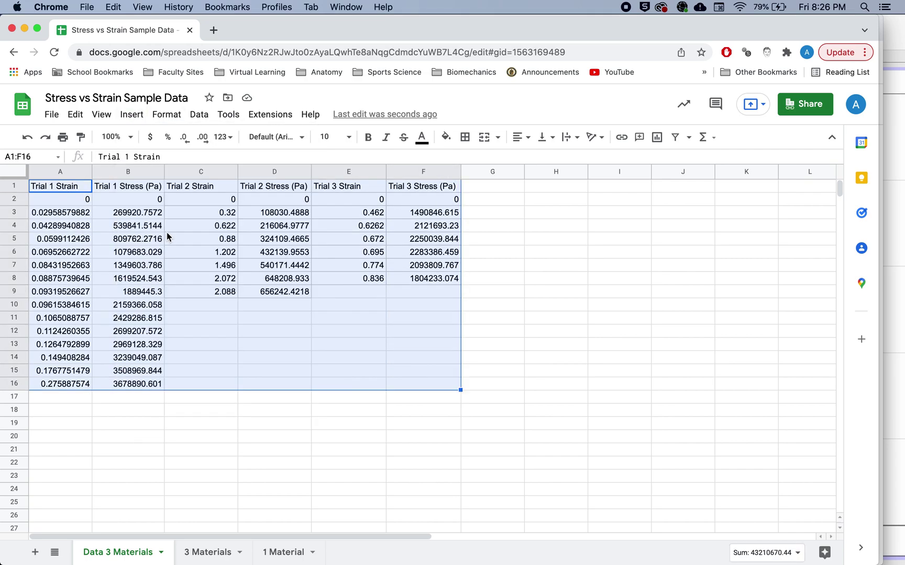
pyautogui.click(713, 234)
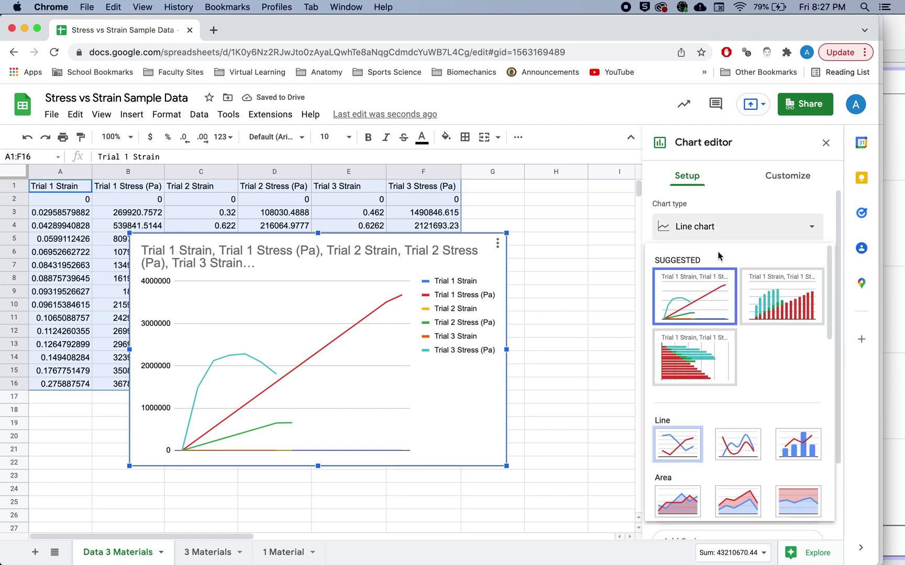
pyautogui.click(812, 228)
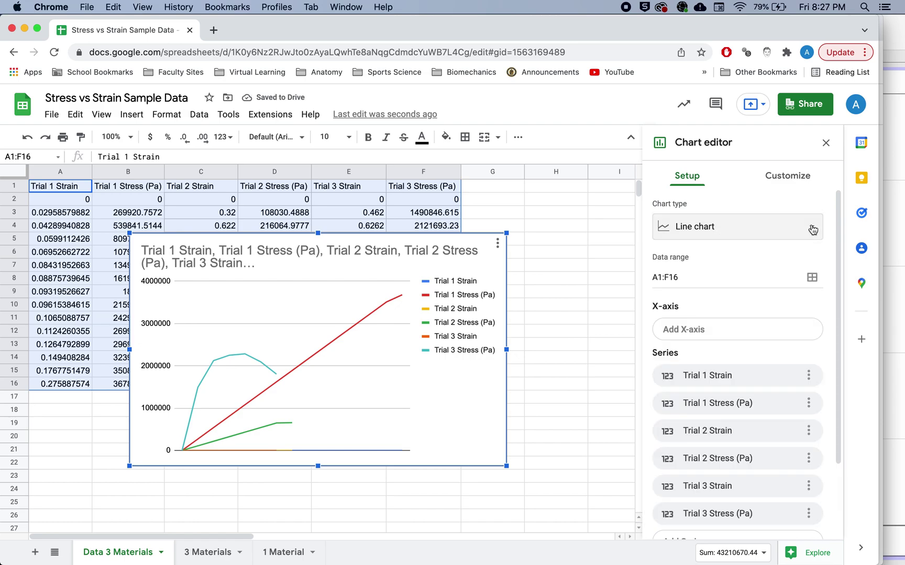
pyautogui.click(812, 230)
pyautogui.click(736, 445)
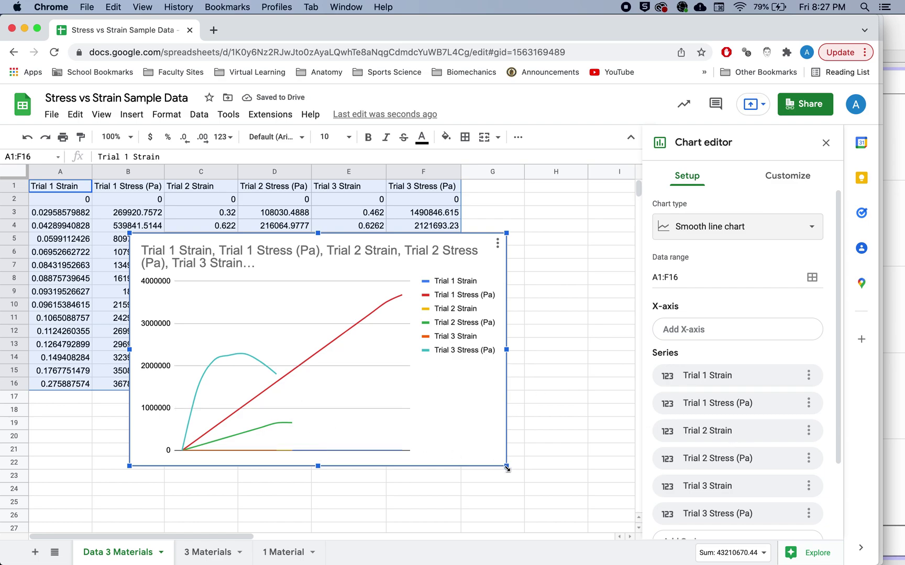
# Step: Enlarge the chart toward the lower right and upper left, then go to the 3 Materials sheet
pyautogui.moveTo(507, 466); pyautogui.dragTo(507, 467)
pyautogui.moveTo(590, 505); pyautogui.dragTo(613, 531)
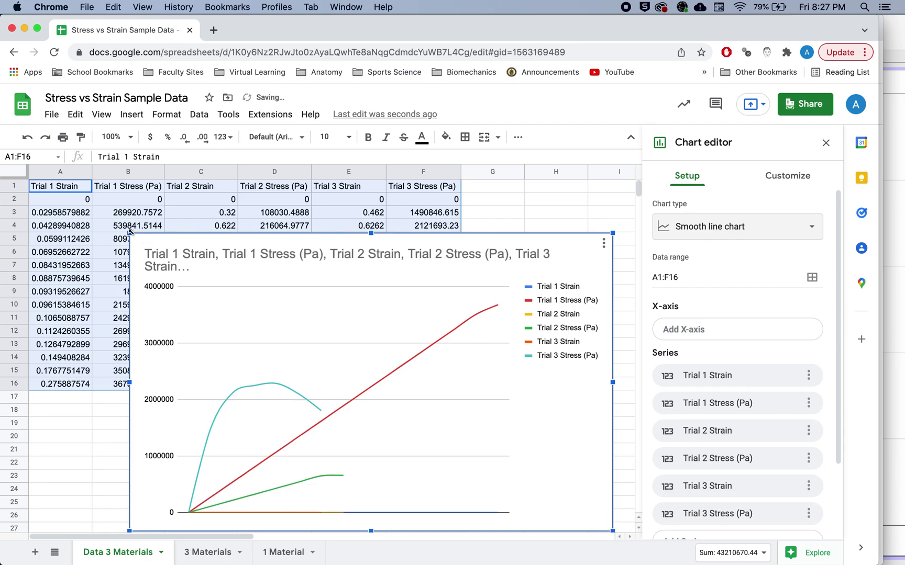
pyautogui.moveTo(129, 233); pyautogui.dragTo(57, 187)
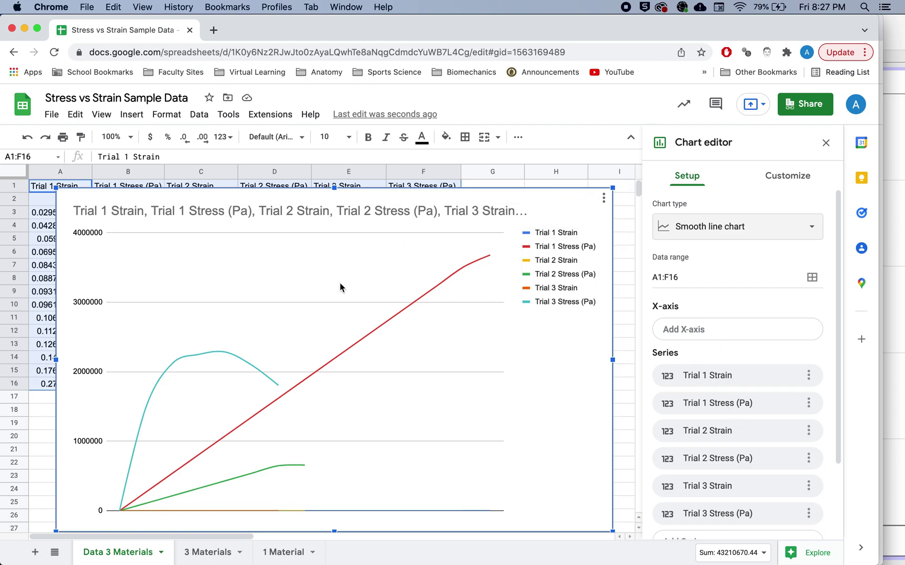
pyautogui.click(213, 554)
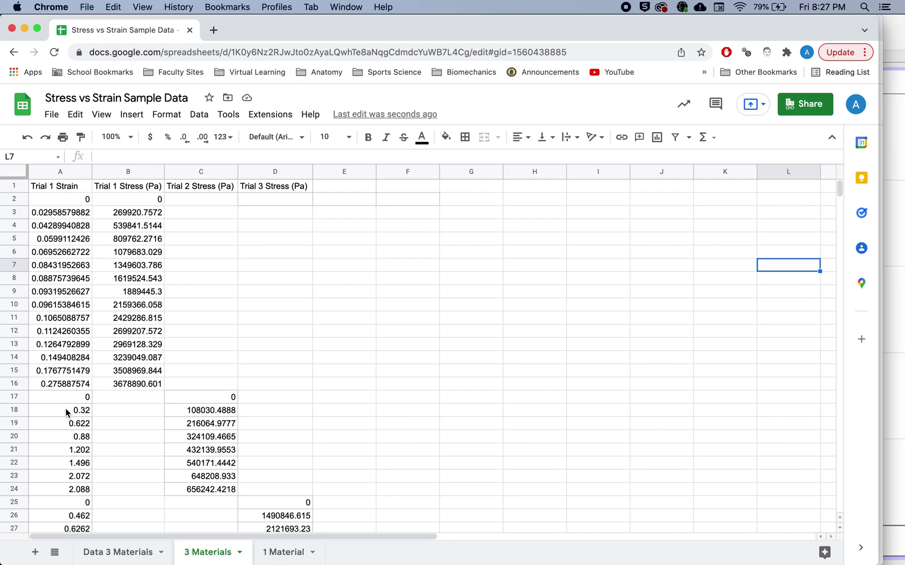
pyautogui.moveTo(81, 206); pyautogui.dragTo(78, 308)
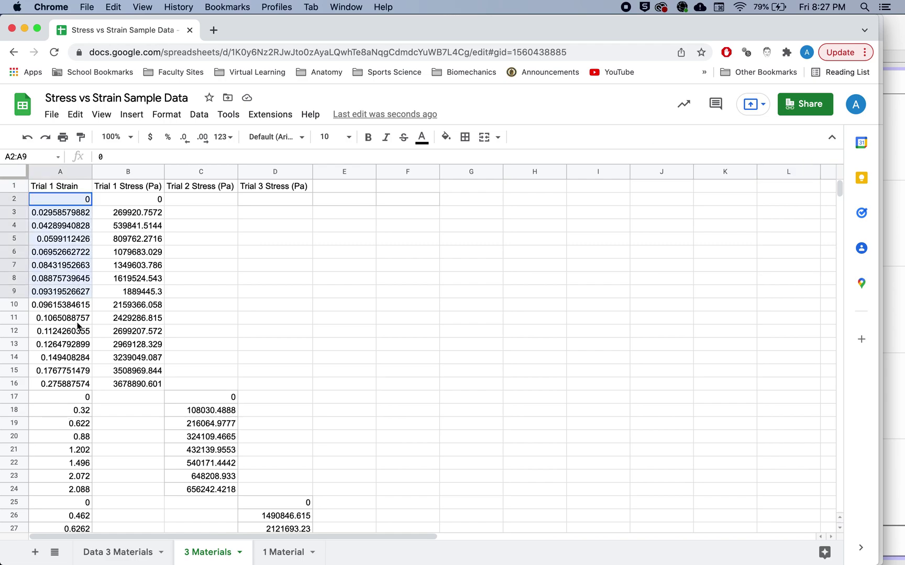
pyautogui.keyDown('shift'); pyautogui.click(77, 389); pyautogui.keyUp('shift')
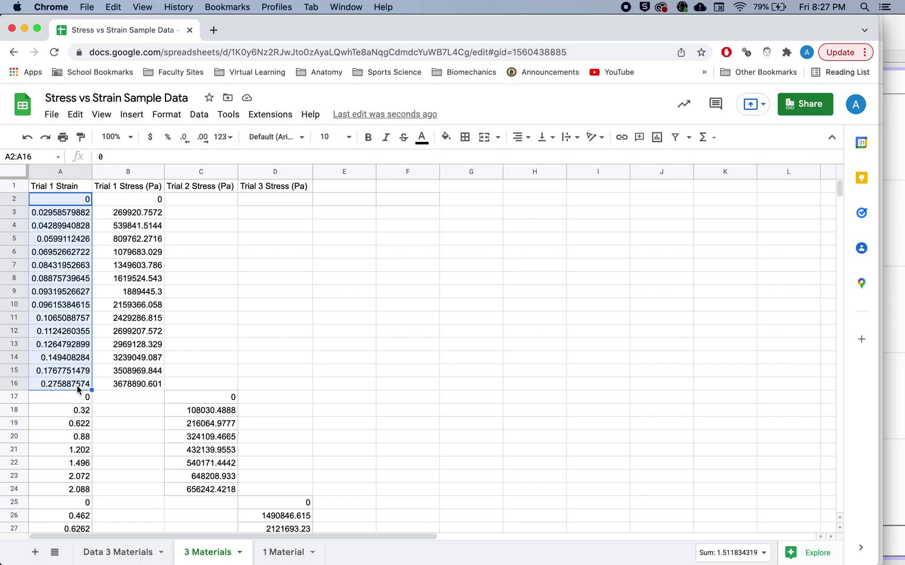
pyautogui.click(83, 398)
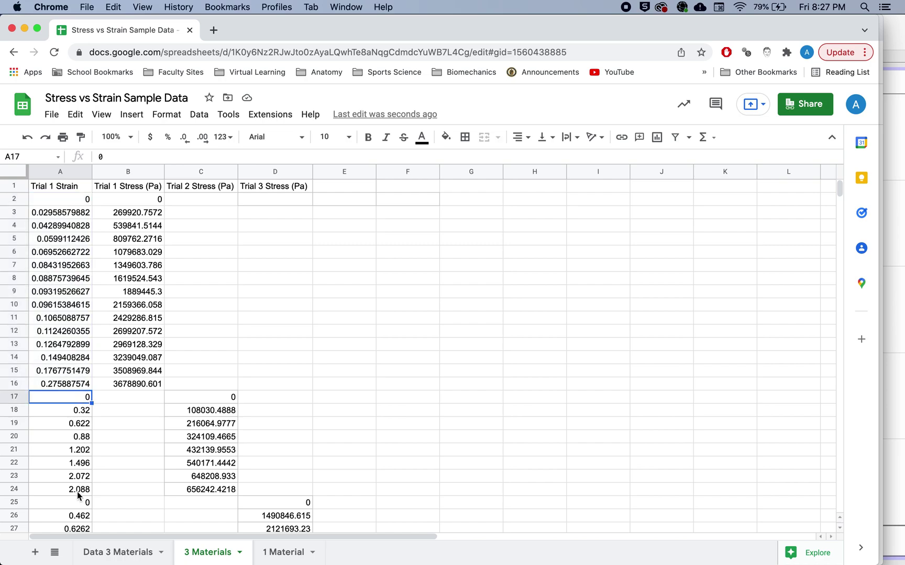
pyautogui.keyDown('shift'); pyautogui.click(77, 493); pyautogui.keyUp('shift')
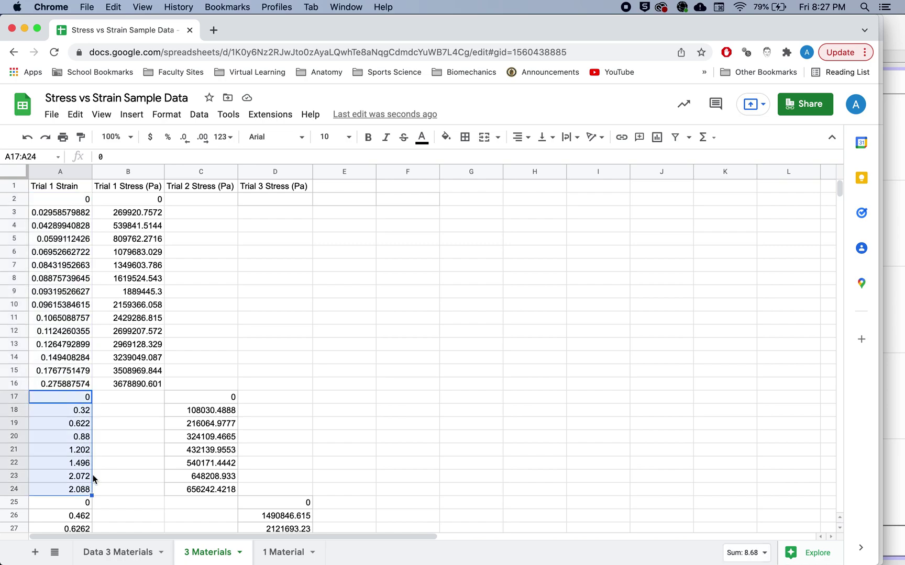
pyautogui.click(116, 463)
pyautogui.scroll(-2, 99, 450)
pyautogui.scroll(-6, 87, 452)
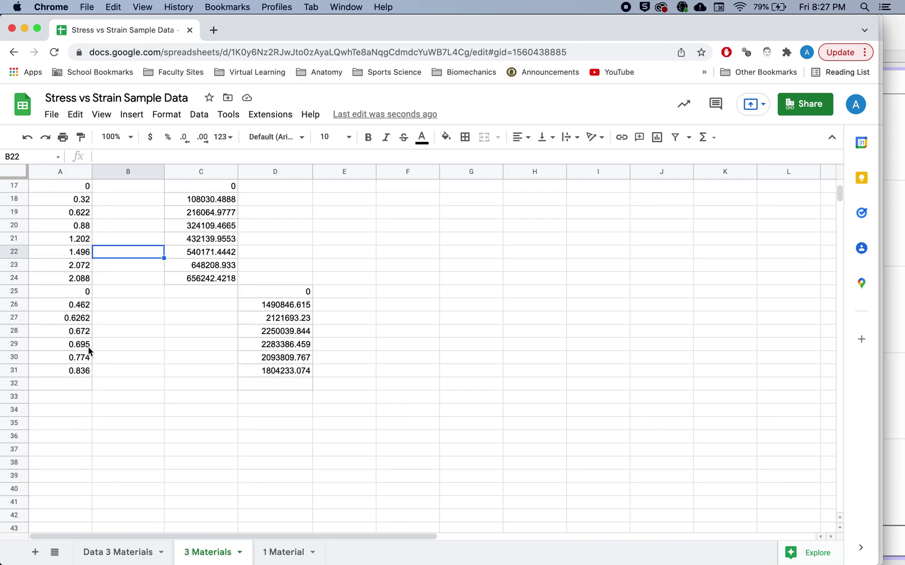
pyautogui.click(85, 293)
pyautogui.keyDown('shift'); pyautogui.click(80, 374); pyautogui.keyUp('shift')
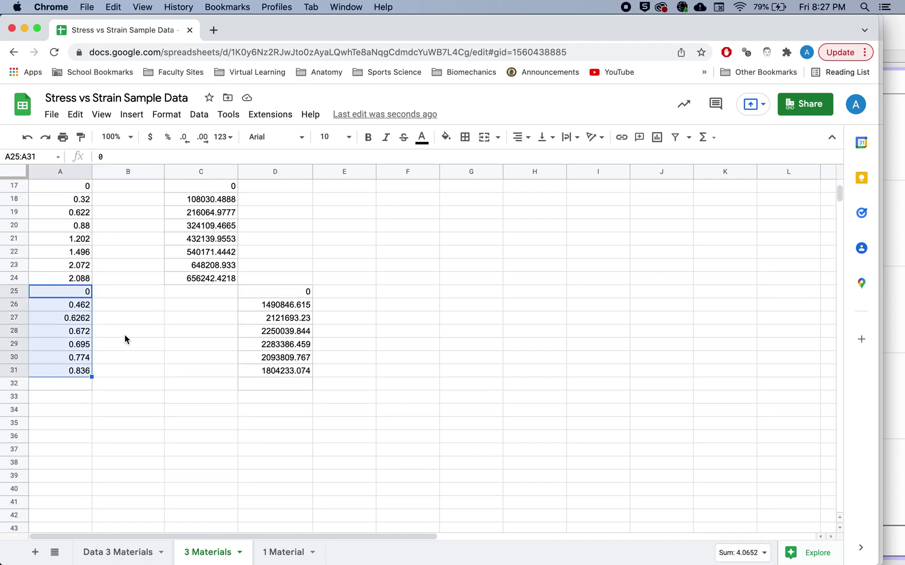
pyautogui.click(125, 334)
pyautogui.scroll(5, 124, 335)
pyautogui.scroll(1, 124, 339)
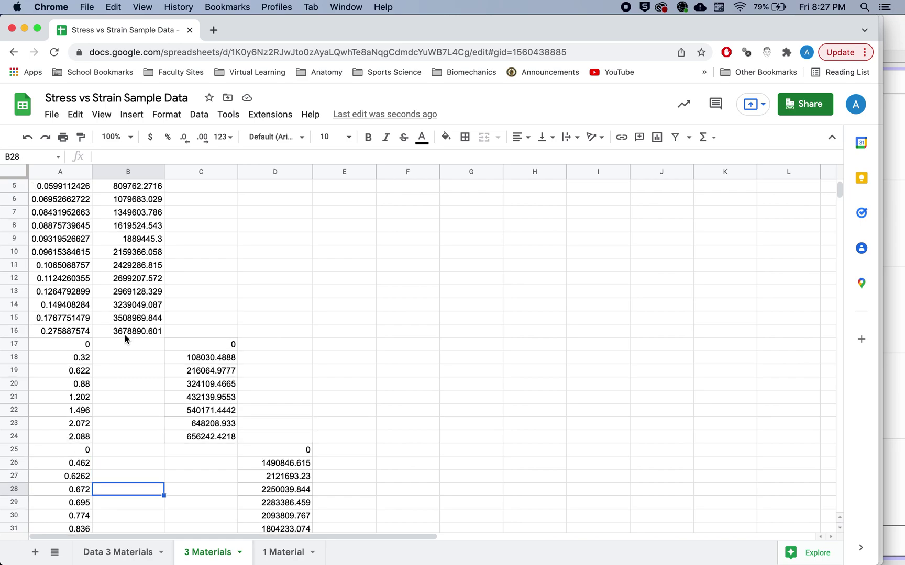
pyautogui.scroll(2, 125, 338)
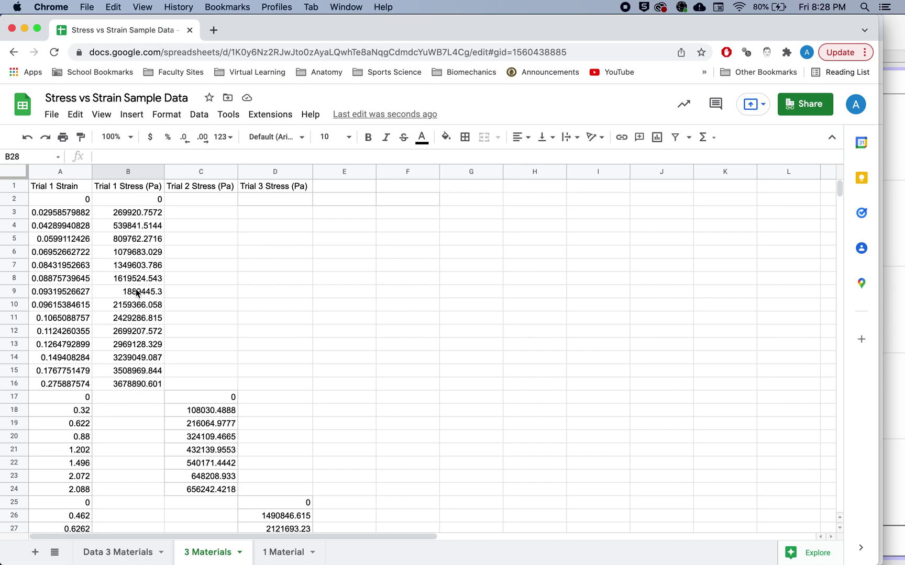
pyautogui.scroll(-1, 186, 336)
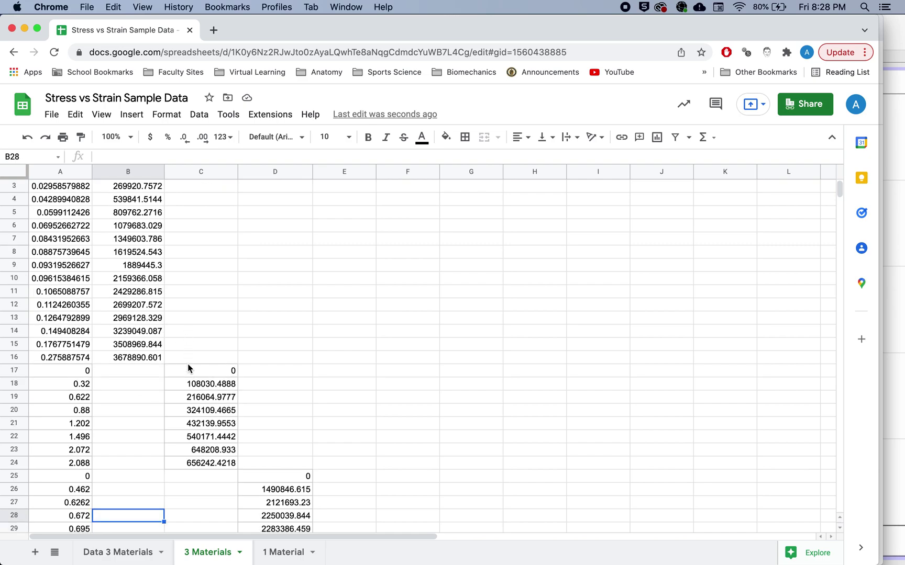
pyautogui.scroll(-4, 189, 368)
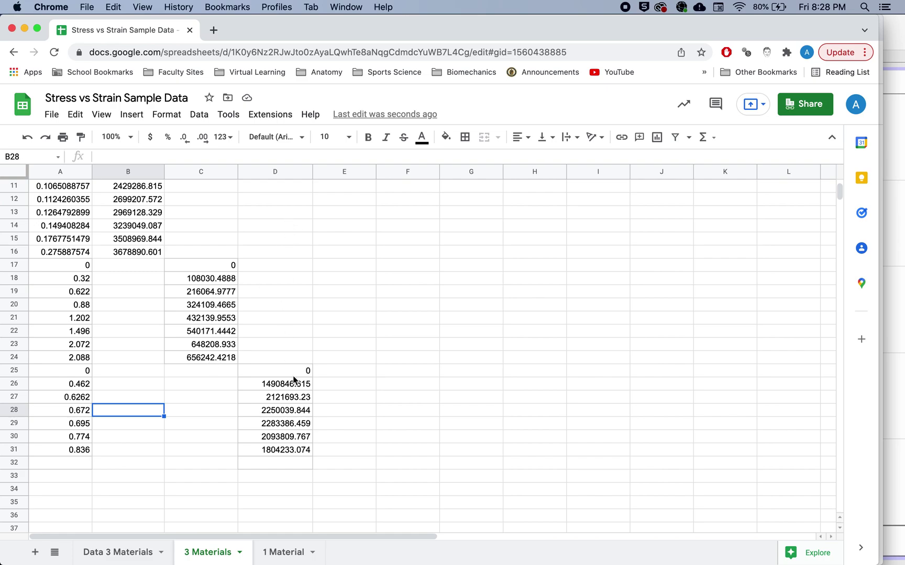
pyautogui.moveTo(296, 372); pyautogui.dragTo(299, 453)
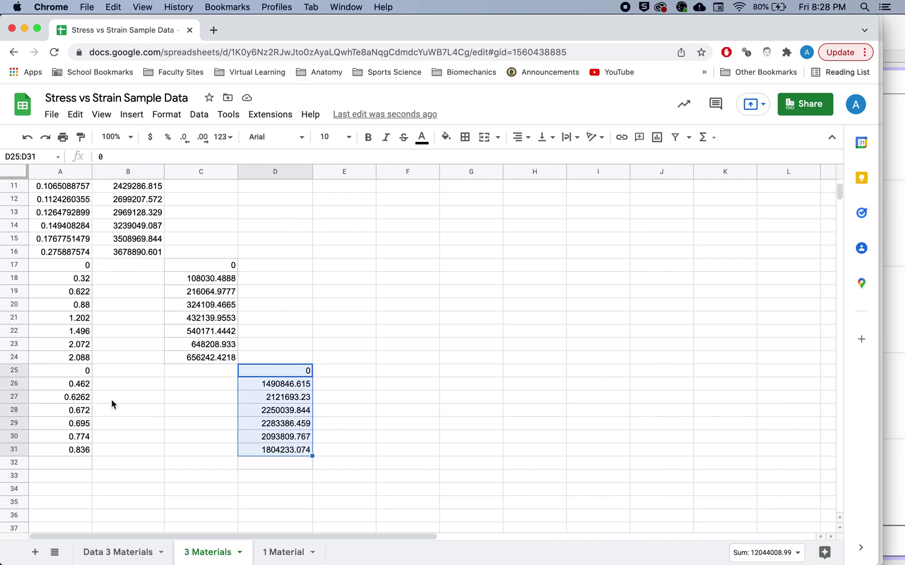
pyautogui.click(63, 399)
pyautogui.click(292, 425)
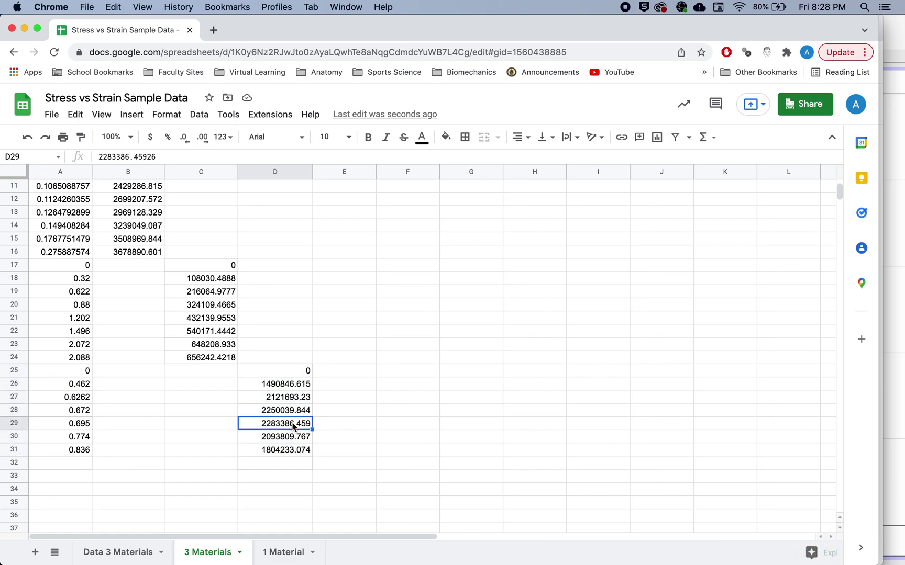
pyautogui.click(283, 300)
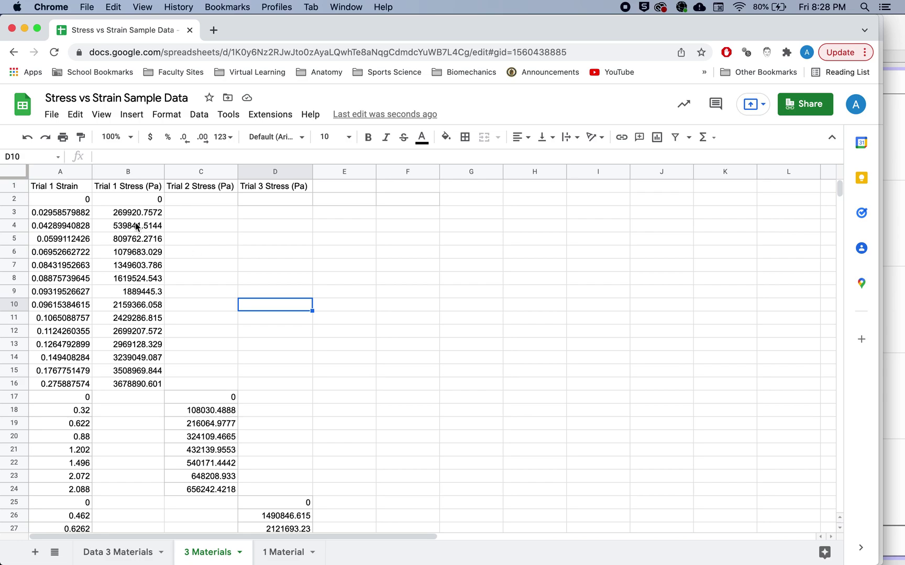
pyautogui.click(67, 189)
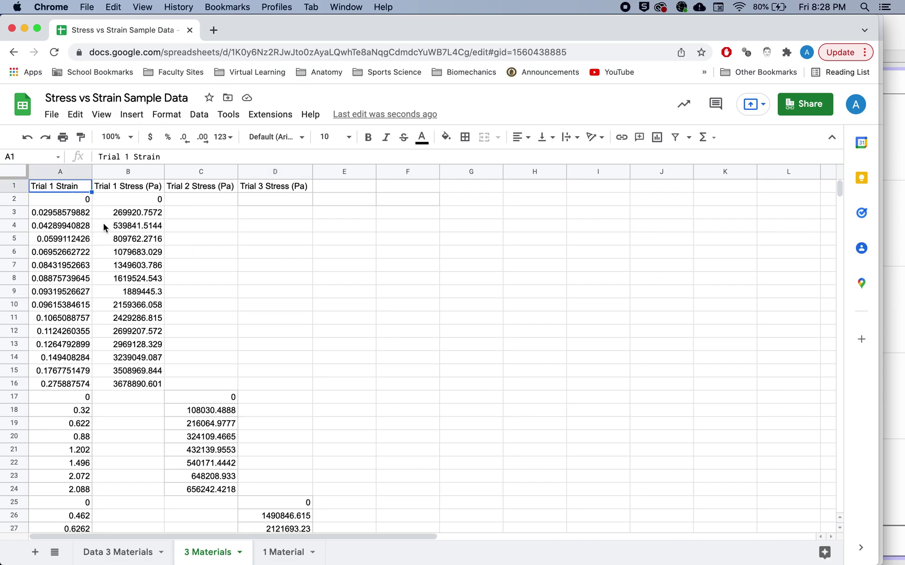
pyautogui.scroll(-7, 209, 363)
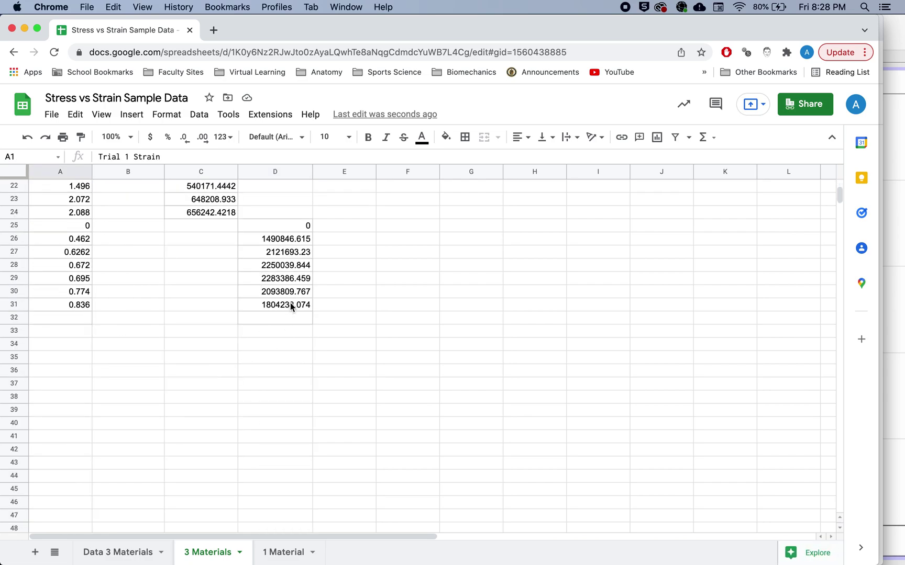
pyautogui.keyDown('shift'); pyautogui.click(289, 304); pyautogui.keyUp('shift')
# Step: Insert a chart of A1:D31, moving it up and right and enlarging it
pyautogui.scroll(7, 269, 276)
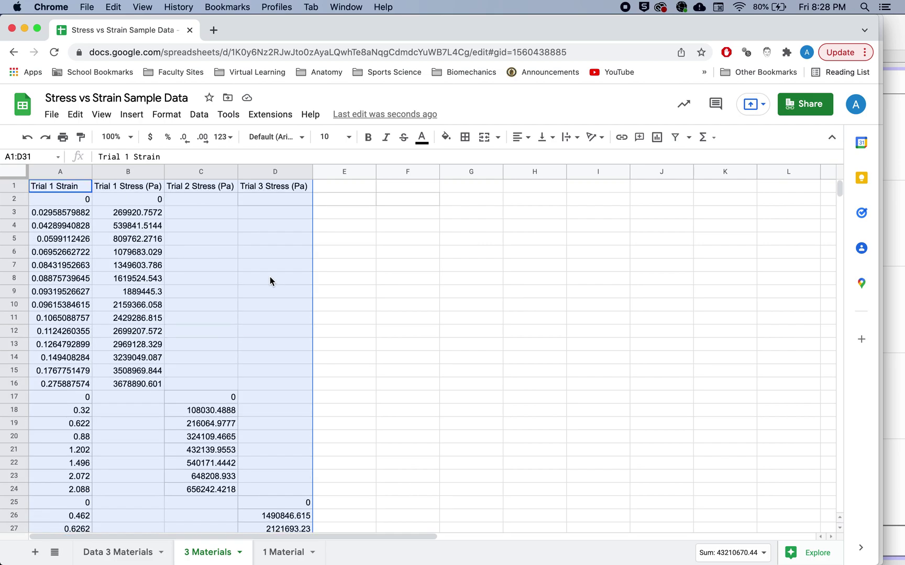
pyautogui.click(131, 115)
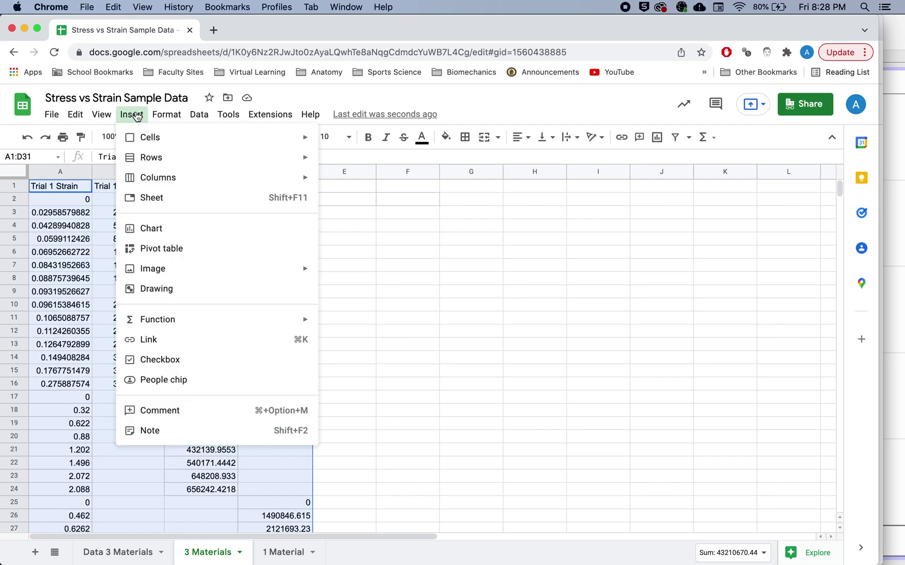
pyautogui.click(162, 235)
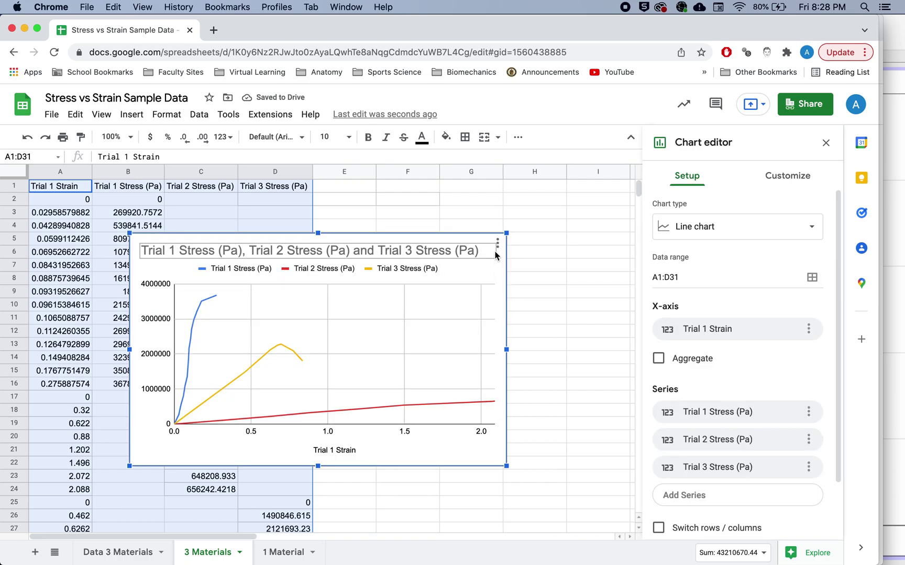
pyautogui.moveTo(487, 236); pyautogui.dragTo(533, 202)
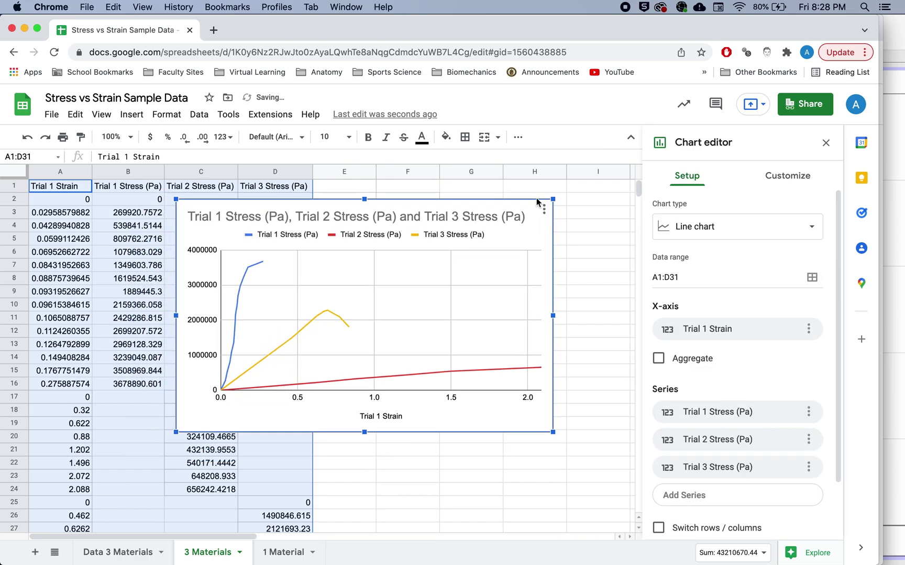
pyautogui.moveTo(557, 441); pyautogui.dragTo(604, 480)
# Step: Make it a smooth line chart and select the red Trial 2 Stress line
pyautogui.click(742, 229)
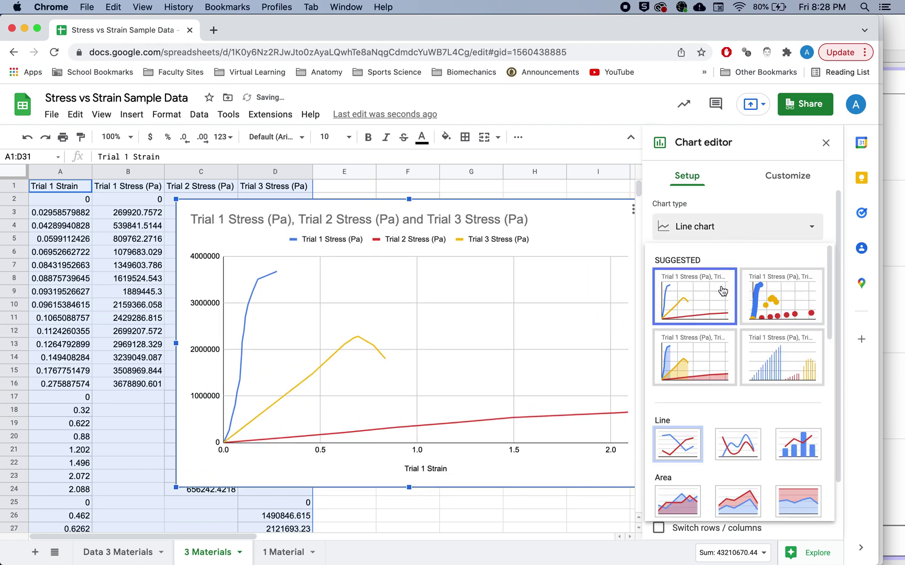
pyautogui.click(741, 443)
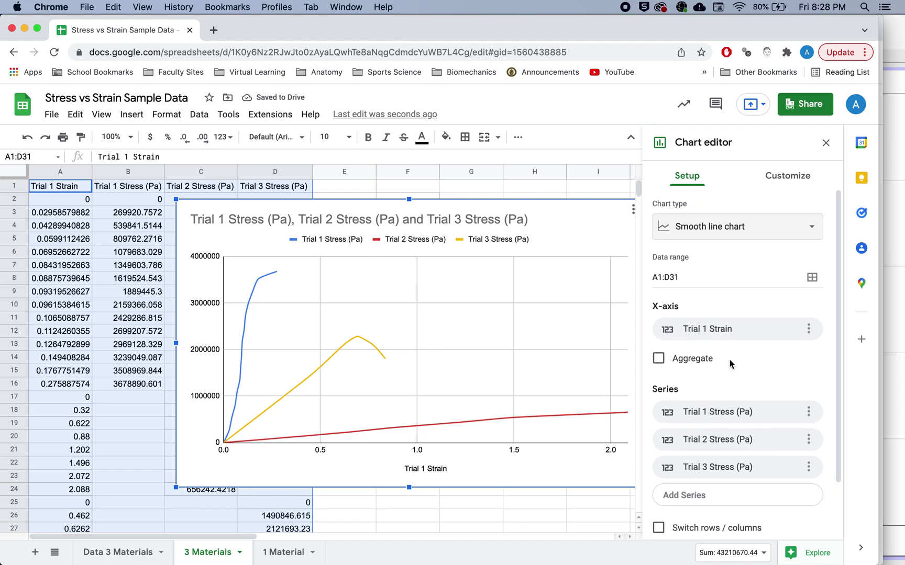
pyautogui.click(597, 414)
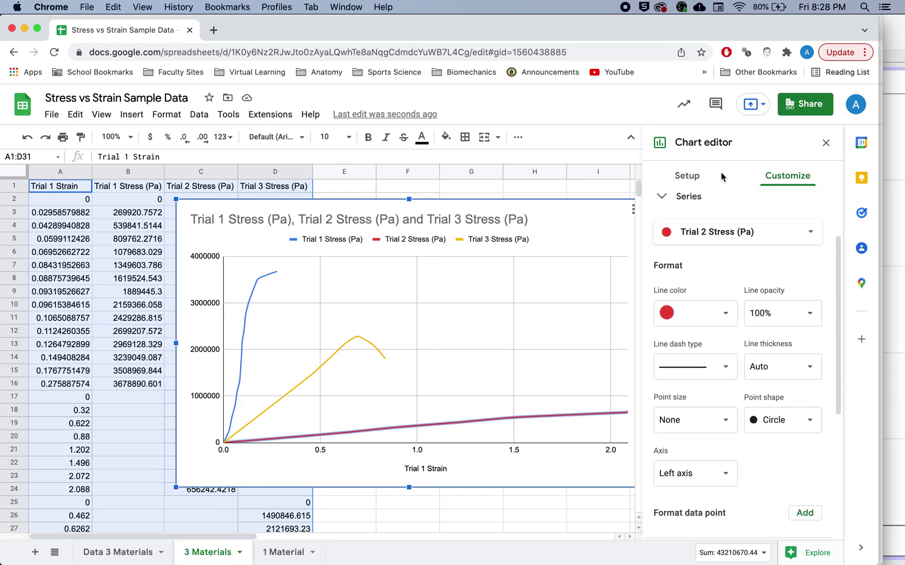
# Step: Set the Trial 2 series point size to 2px, after trying 14px and 7px
pyautogui.scroll(3, 776, 218)
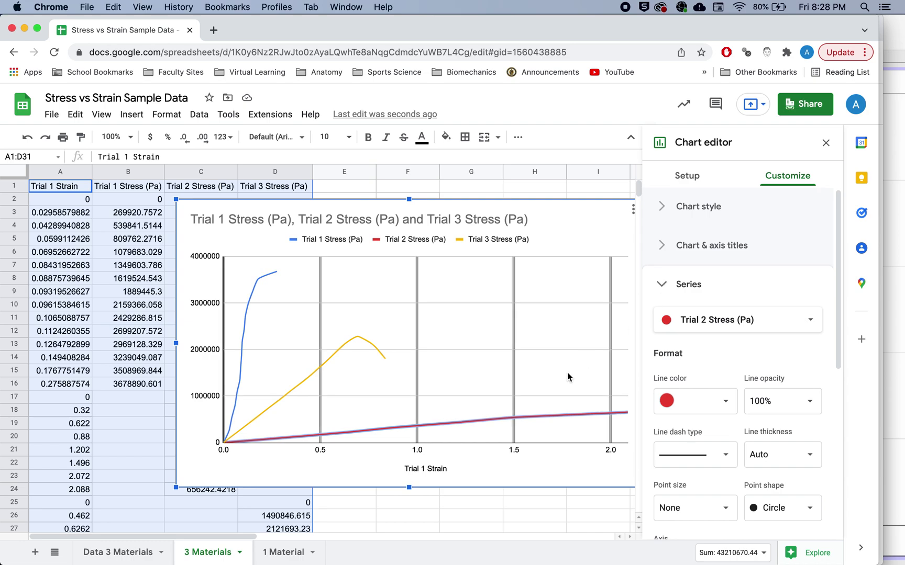
pyautogui.scroll(-5, 710, 383)
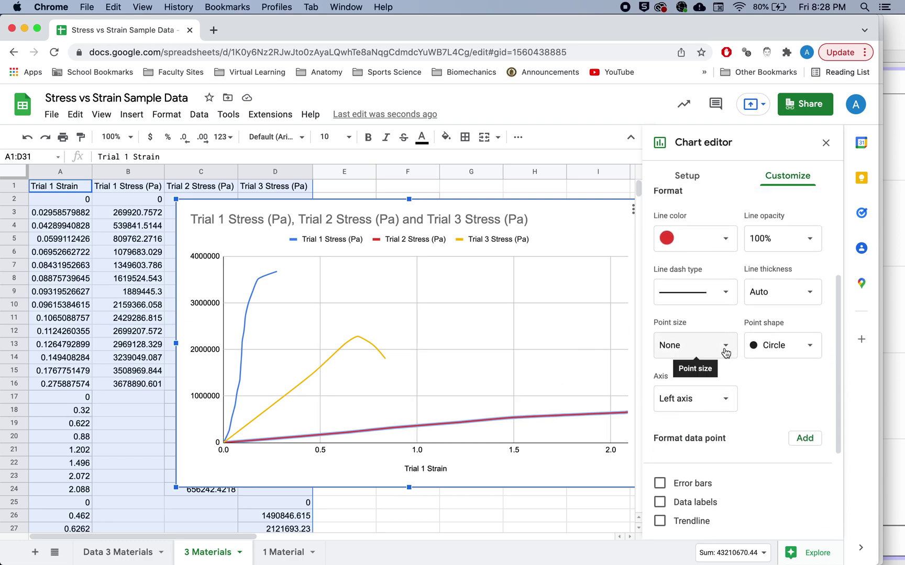
pyautogui.click(725, 351)
pyautogui.click(687, 454)
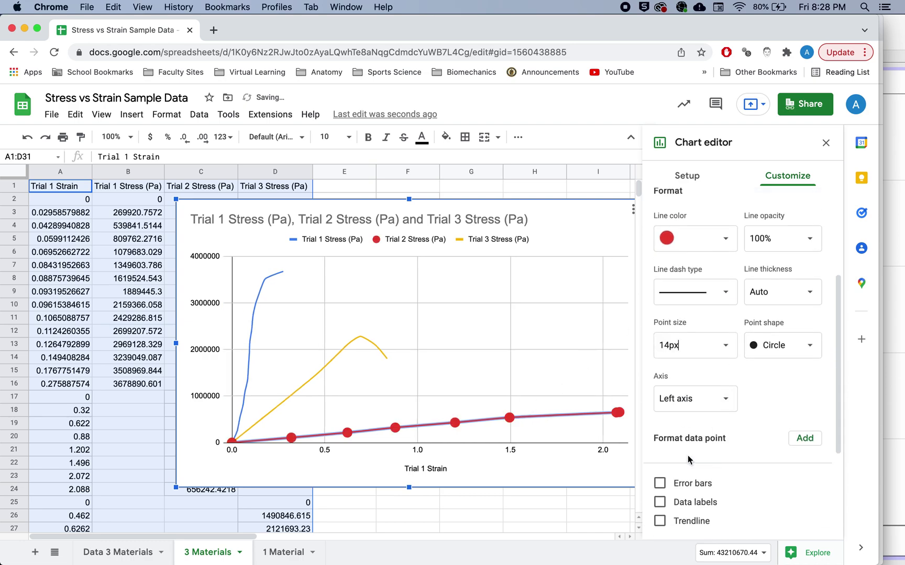
pyautogui.click(728, 349)
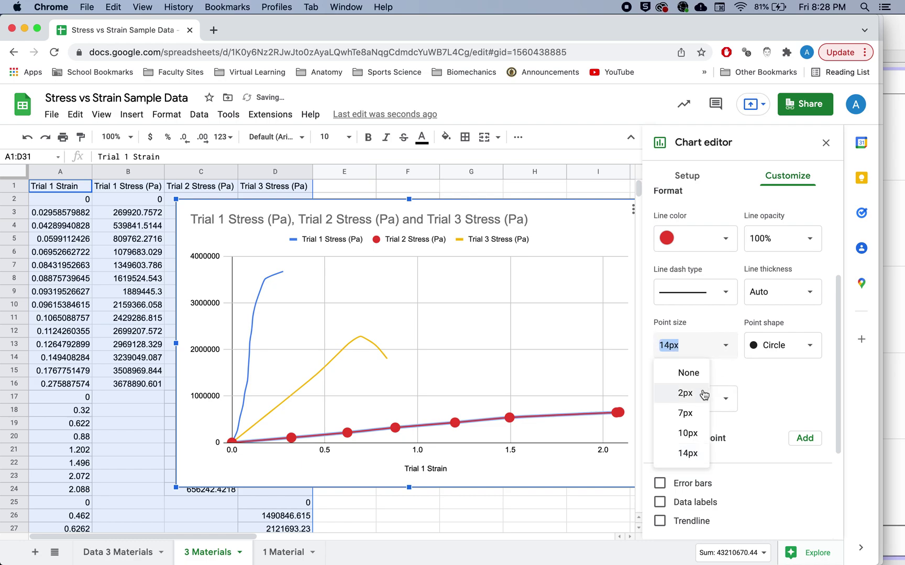
pyautogui.click(697, 417)
pyautogui.click(675, 347)
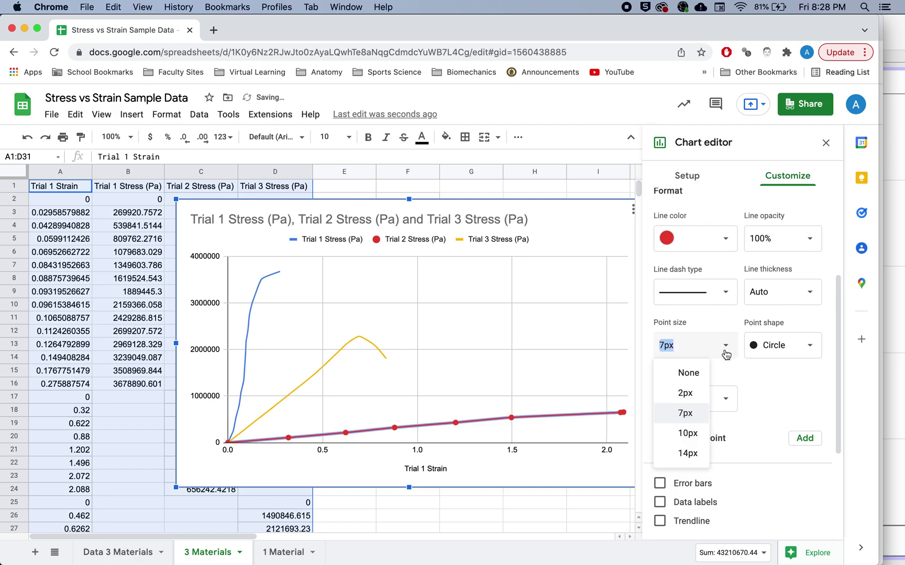
pyautogui.click(686, 394)
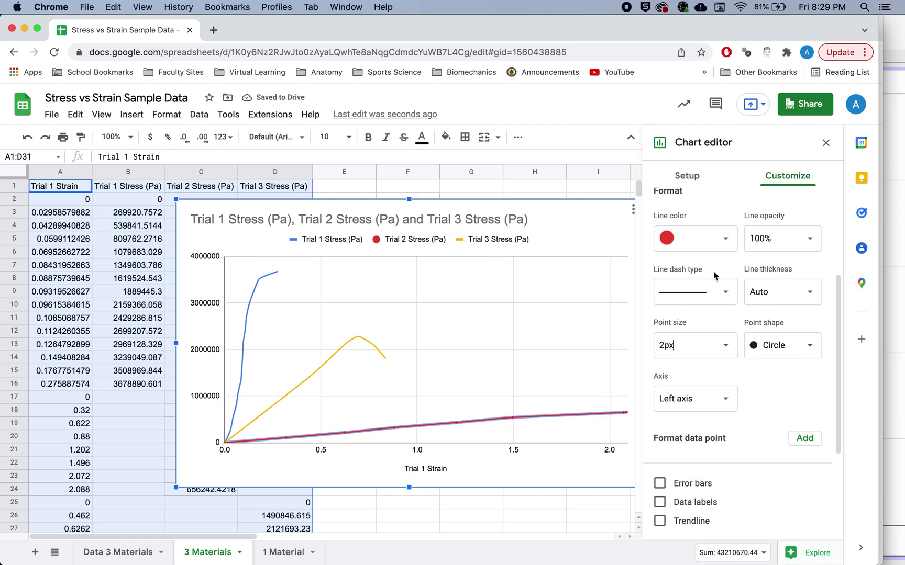
# Step: Give the Trial 1 and Trial 3 Stress series 2px points, then close the chart editor
pyautogui.scroll(3, 726, 243)
pyautogui.click(721, 233)
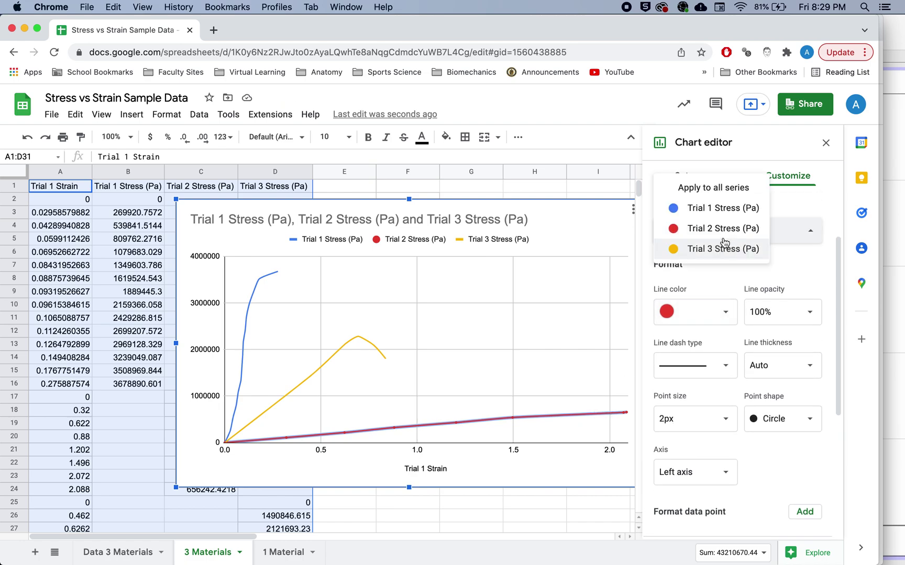
pyautogui.click(716, 210)
pyautogui.click(721, 419)
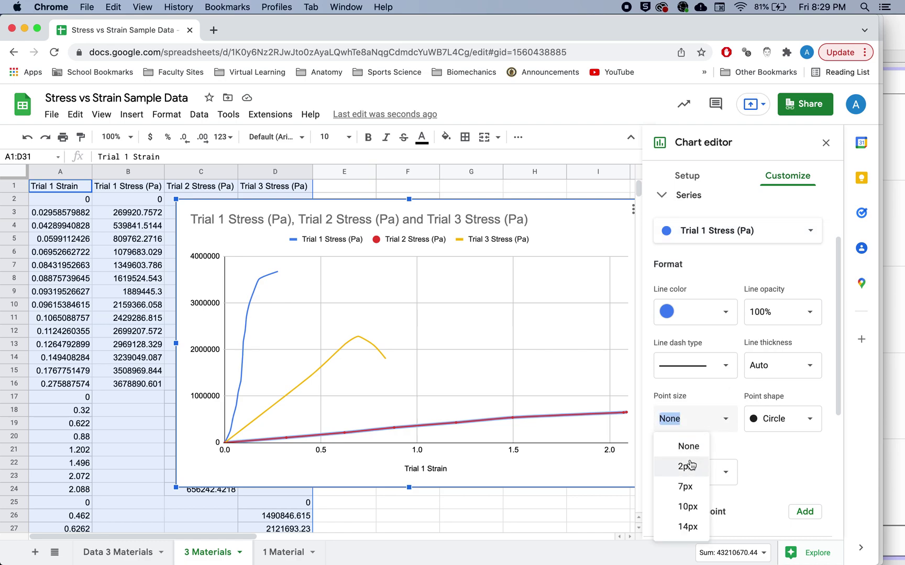
pyautogui.click(689, 467)
pyautogui.click(716, 231)
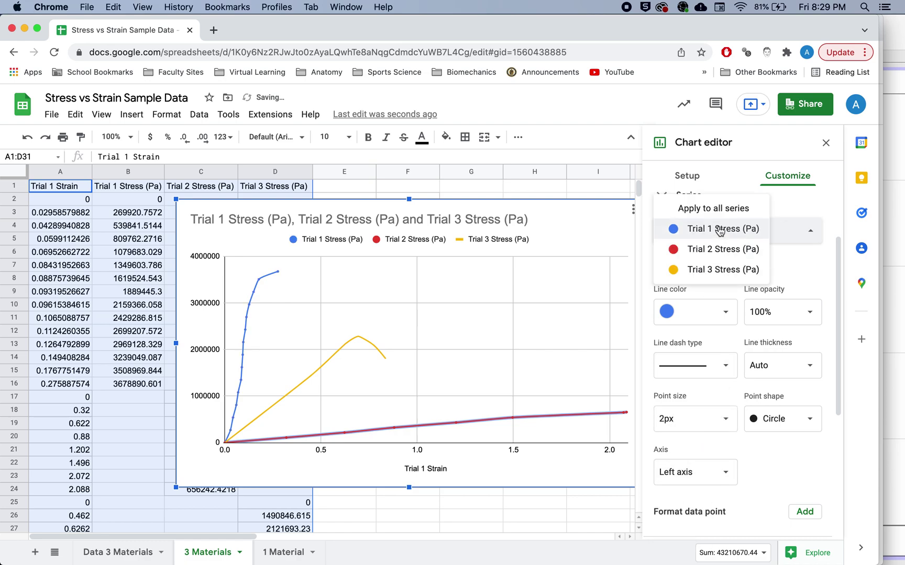
pyautogui.click(719, 279)
pyautogui.click(722, 419)
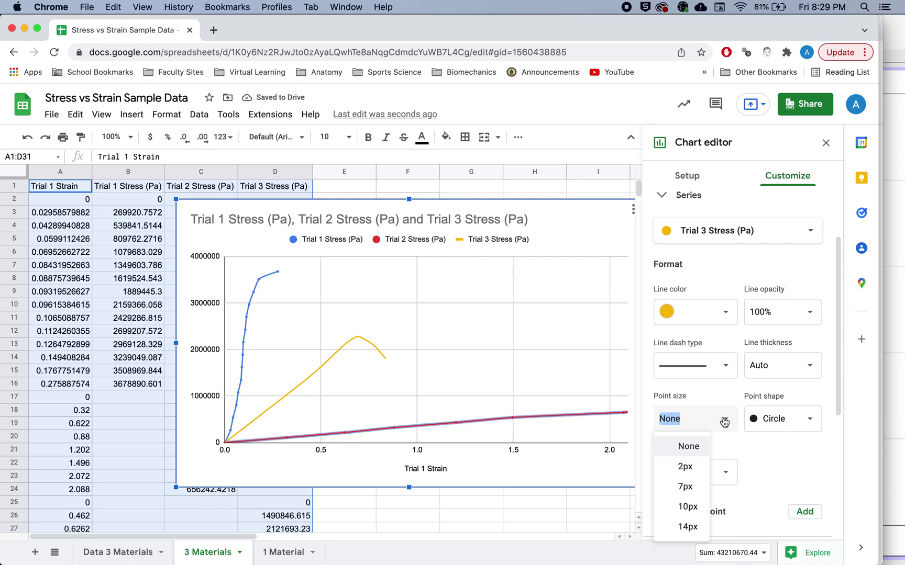
pyautogui.click(686, 467)
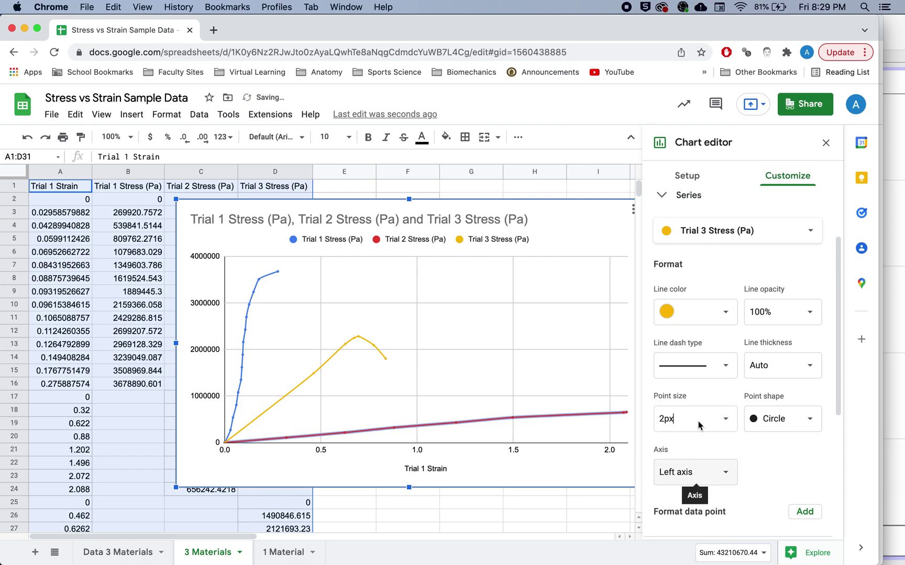
pyautogui.click(826, 145)
pyautogui.click(785, 266)
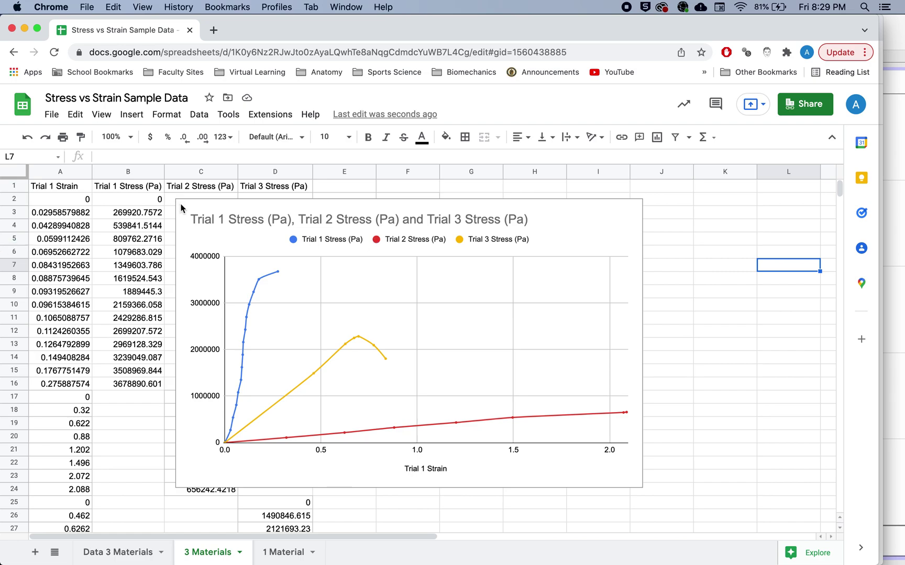
# Step: Drag the chart right, clear of columns C and D, then open the 1 Material sheet
pyautogui.click(220, 207)
pyautogui.moveTo(187, 207); pyautogui.dragTo(464, 204)
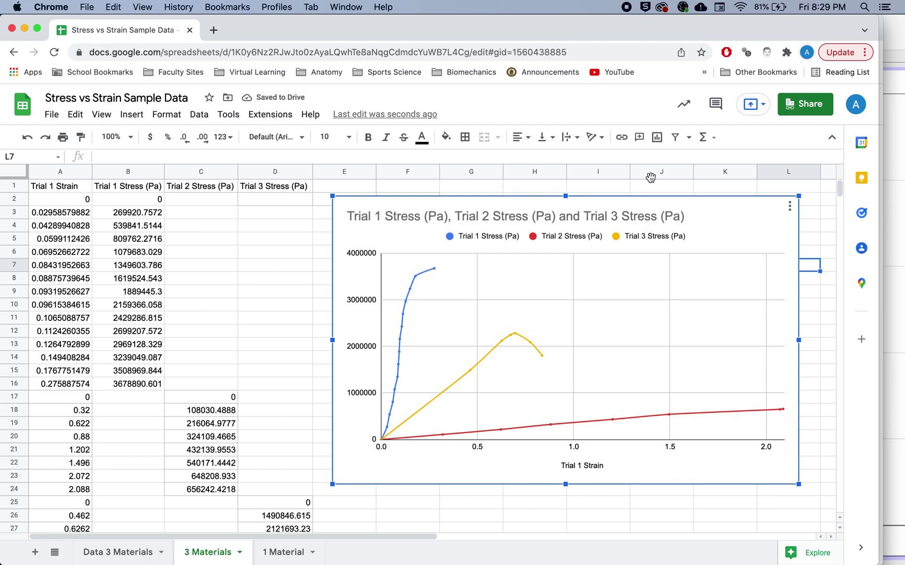
pyautogui.click(287, 552)
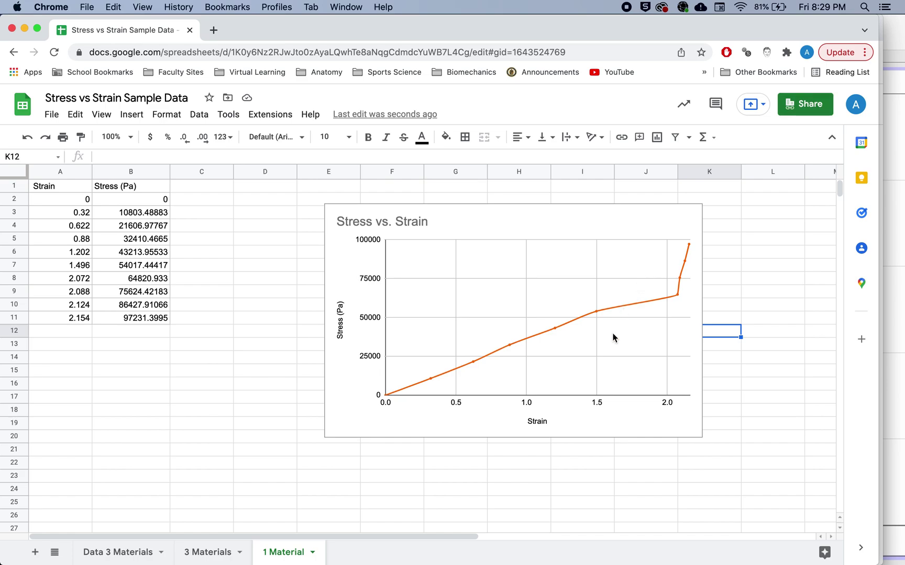
# Step: Launch Logger Pro from the Dock, then return to the spreadsheet's Data 3 Materials sheet
pyautogui.moveTo(503, 563)
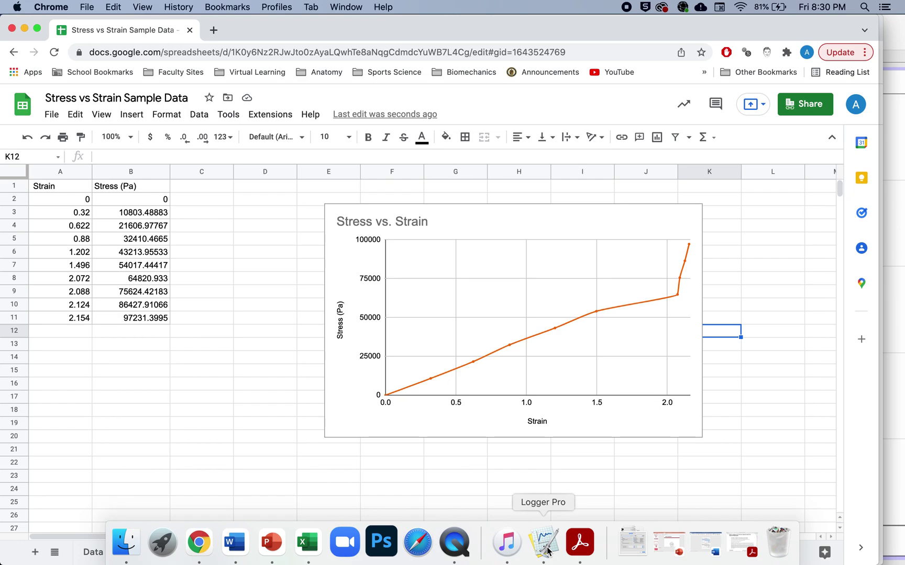
pyautogui.click(548, 551)
pyautogui.click(82, 393)
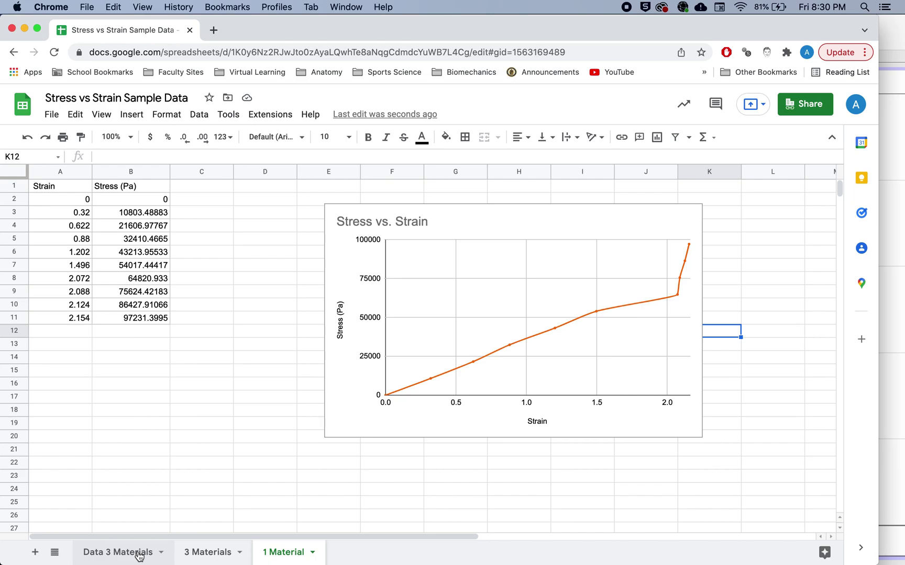
pyautogui.click(139, 555)
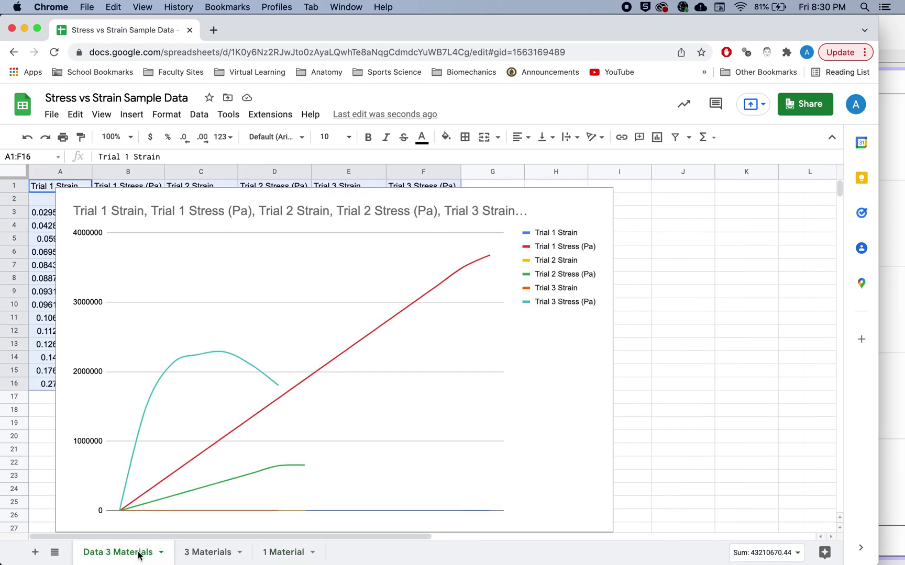
# Step: Delete the six-series chart on Data 3 Materials, leaving only the strain and stress table
pyautogui.click(83, 198)
pyautogui.press('Delete')
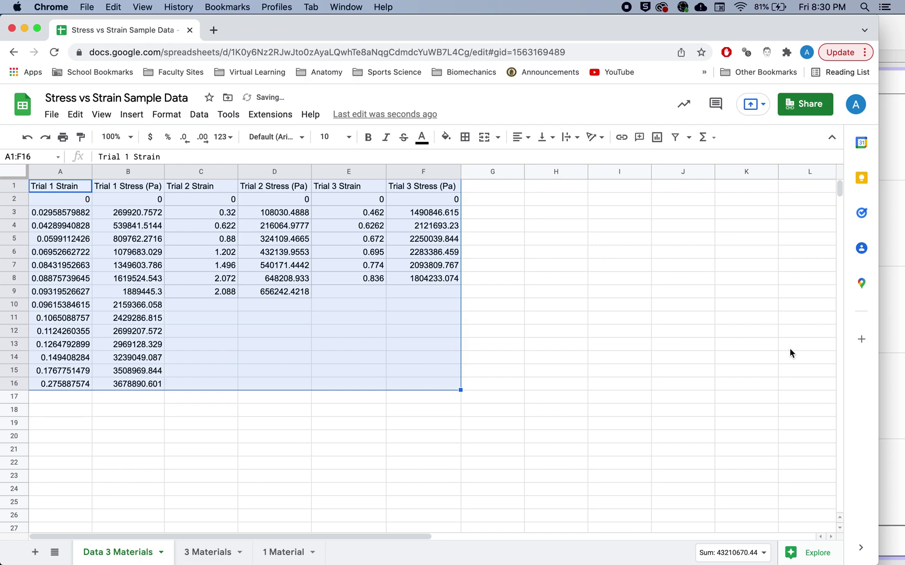
pyautogui.click(574, 281)
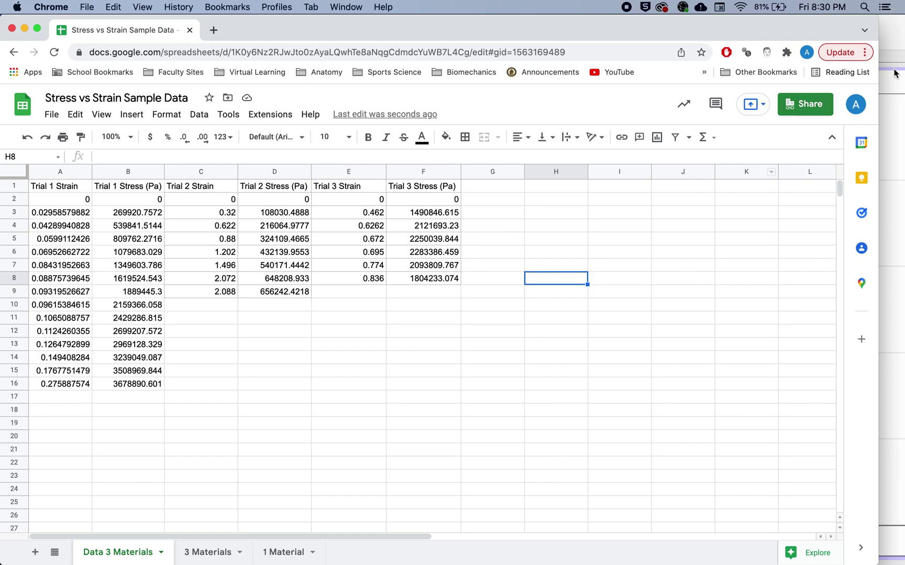
pyautogui.click(899, 39)
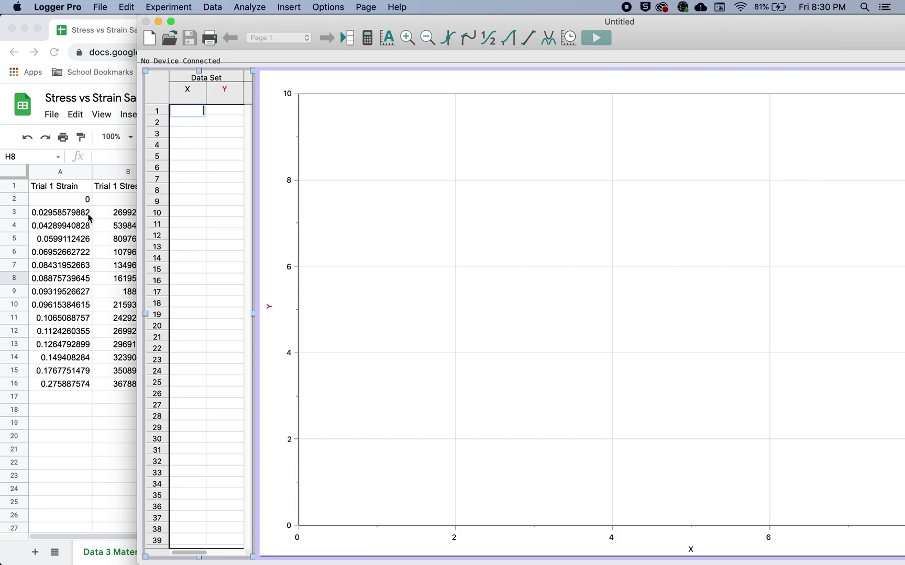
pyautogui.press('super+Tab')
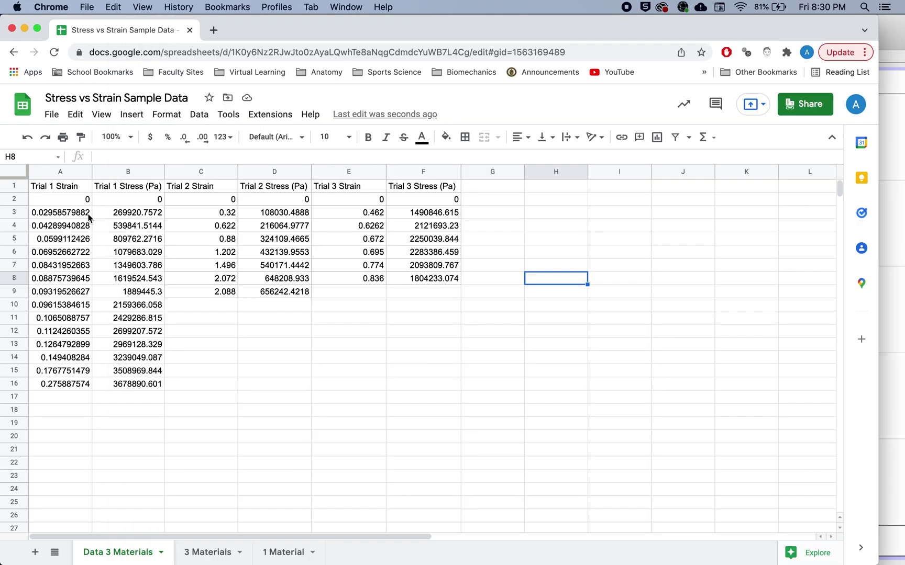
# Step: Copy the Trial 1 values A2:B16 and paste them into Logger Pro's first data set
pyautogui.click(77, 199)
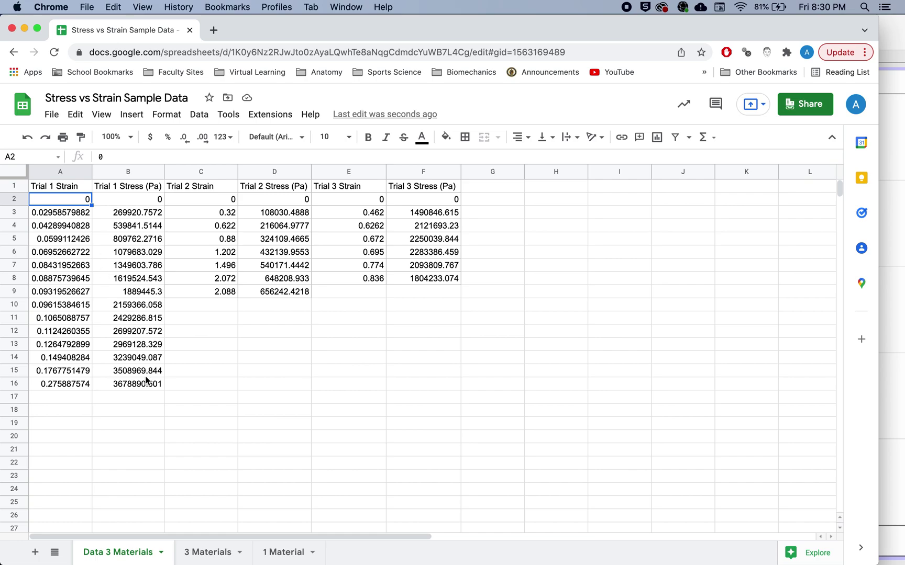
pyautogui.keyDown('shift'); pyautogui.click(146, 384); pyautogui.keyUp('shift')
pyautogui.press('super+c')
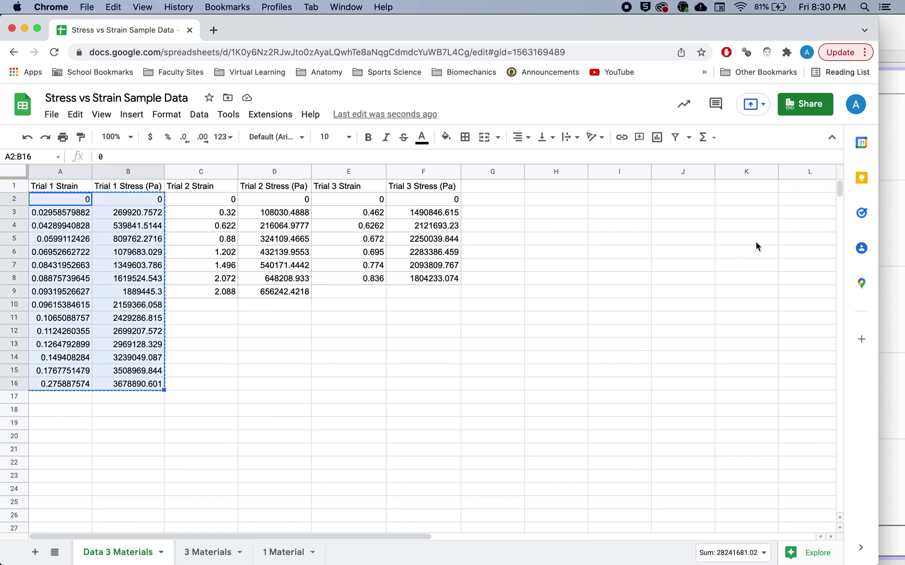
pyautogui.click(889, 201)
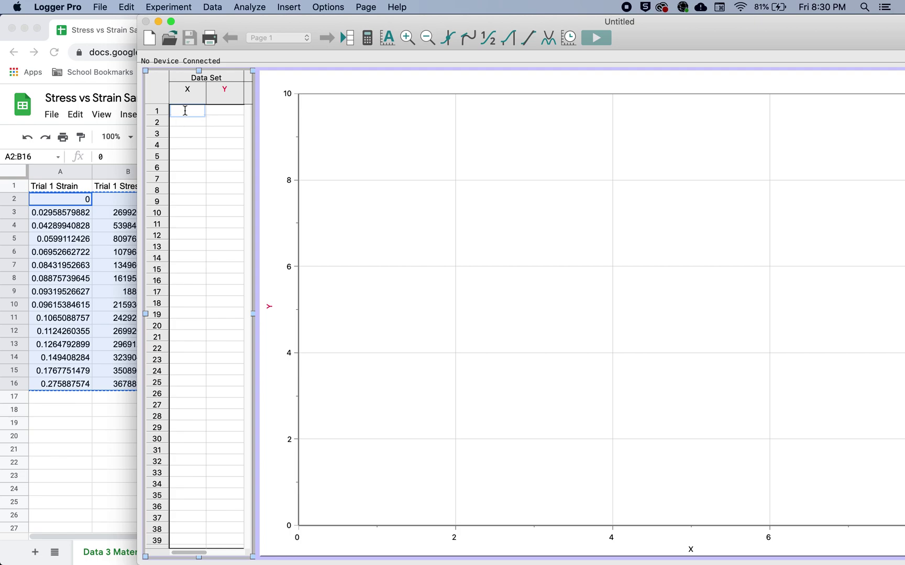
pyautogui.press('super+v')
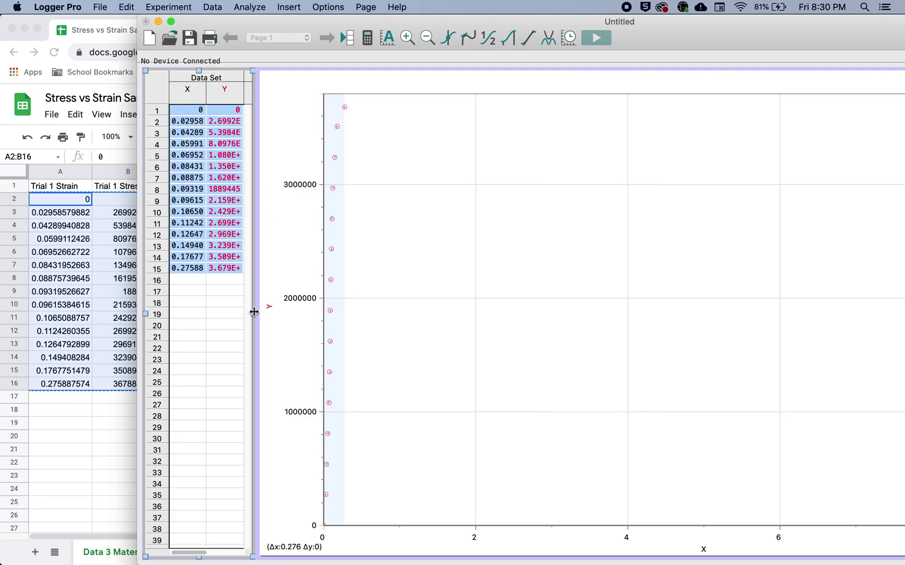
# Step: Add a new empty Data Set 2 and widen the table to show it
pyautogui.click(211, 8)
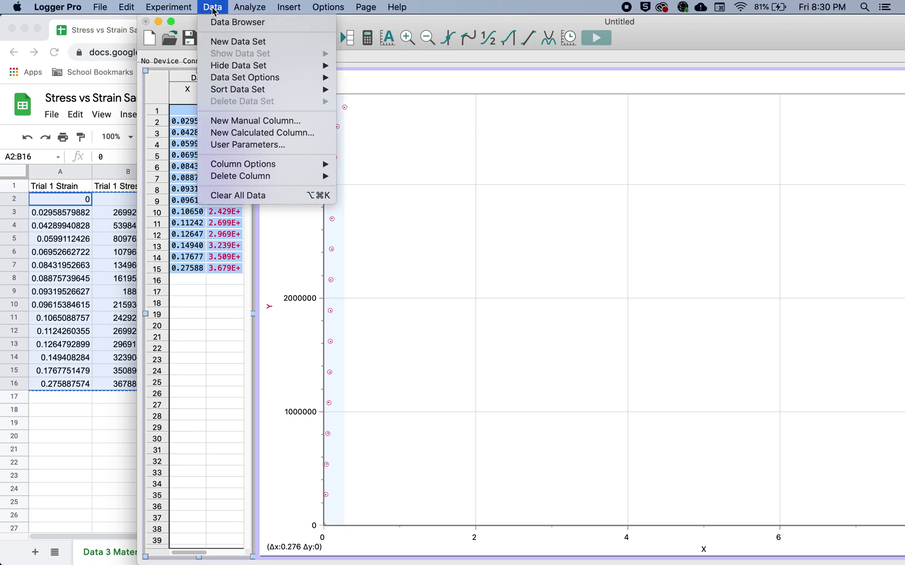
pyautogui.click(228, 45)
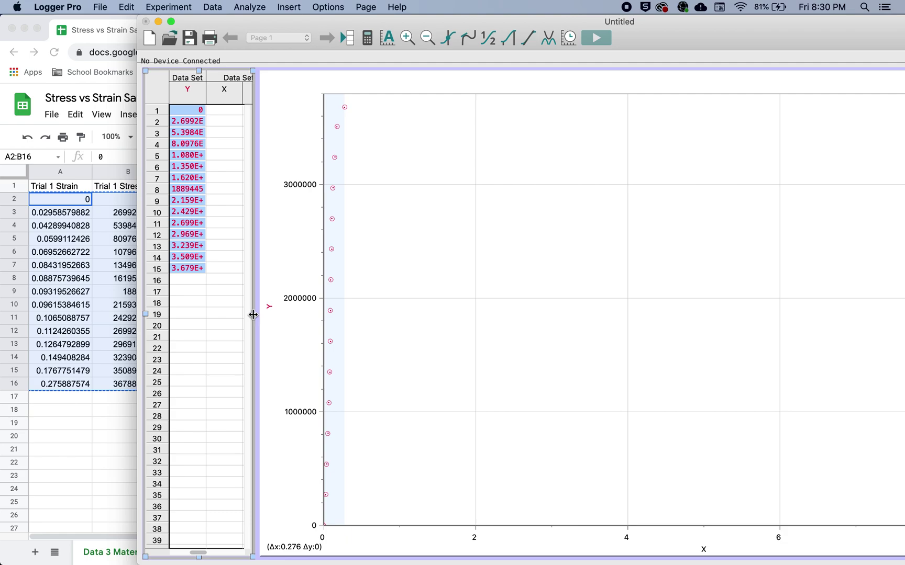
pyautogui.moveTo(252, 313); pyautogui.dragTo(356, 312)
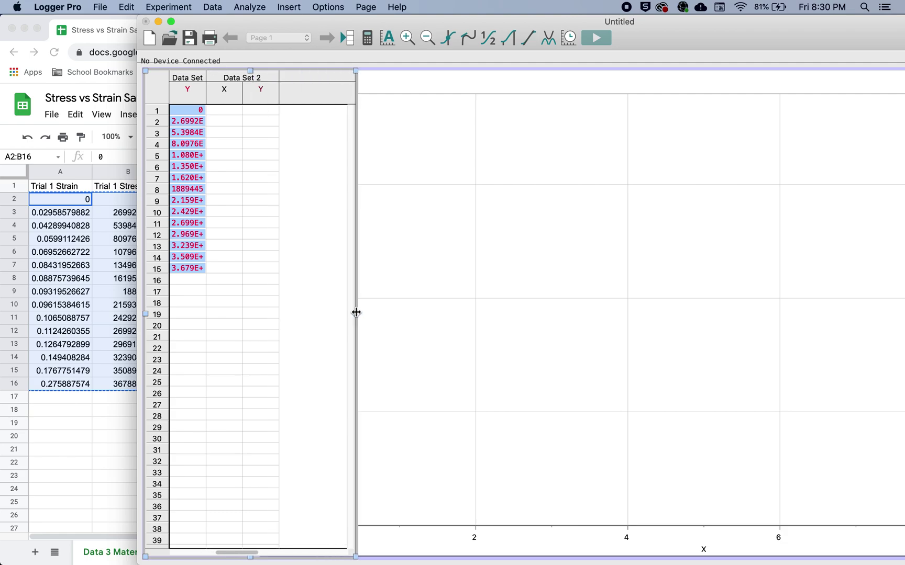
pyautogui.click(73, 241)
# Step: Copy the Trial 2 values C2:D9 and paste them into Data Set 2
pyautogui.click(204, 200)
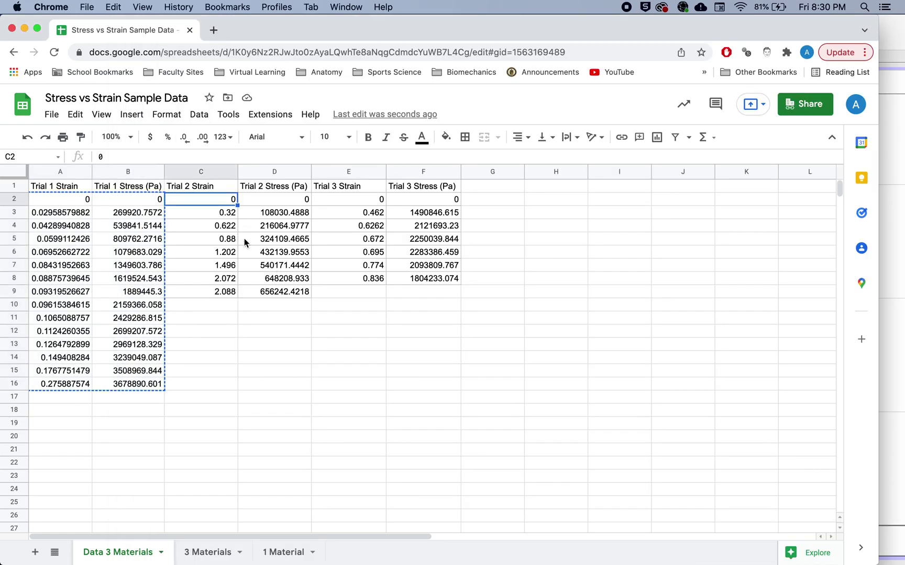
pyautogui.keyDown('shift'); pyautogui.click(295, 293); pyautogui.keyUp('shift')
pyautogui.press('super+c')
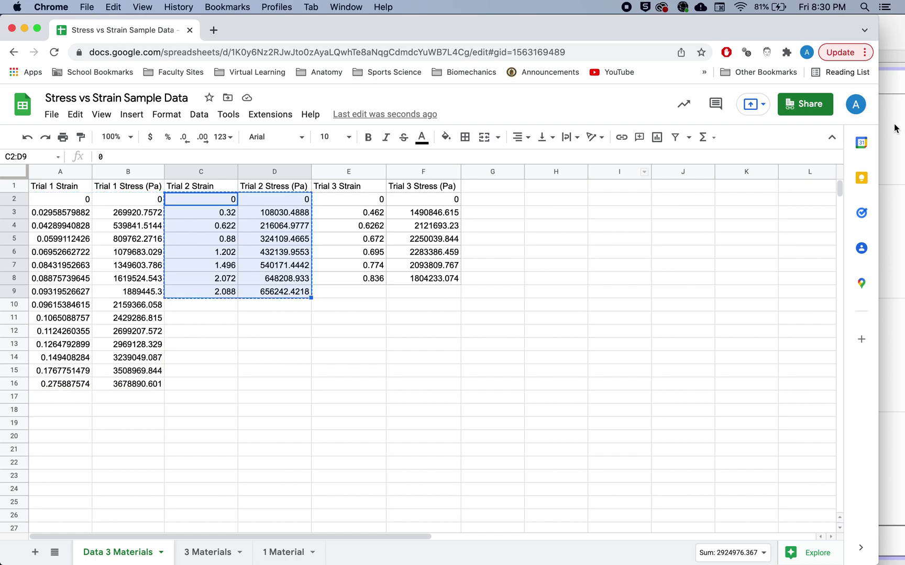
pyautogui.click(895, 129)
pyautogui.click(232, 109)
pyautogui.press('super+v')
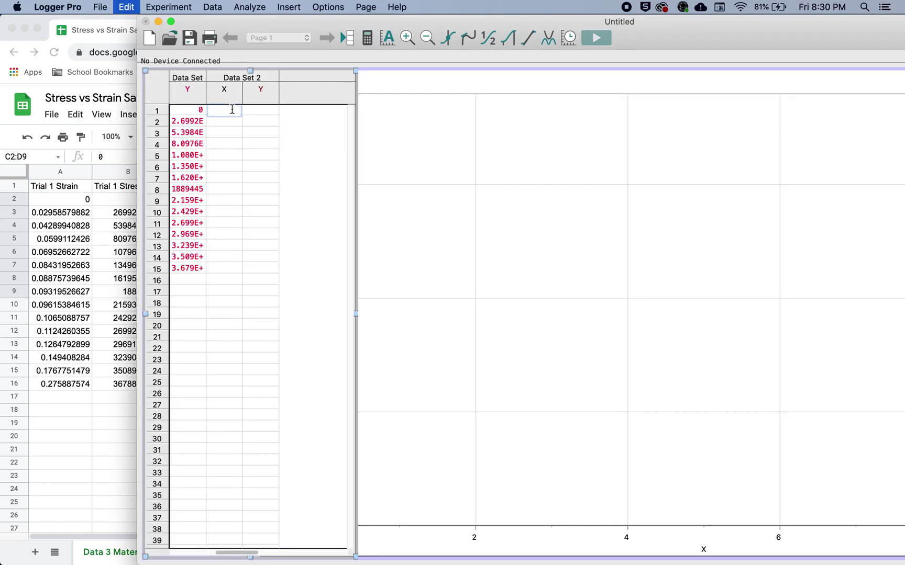
# Step: Add Data Set 3, paste the Trial 3 strain and stress values, and widen the graph
pyautogui.click(213, 7)
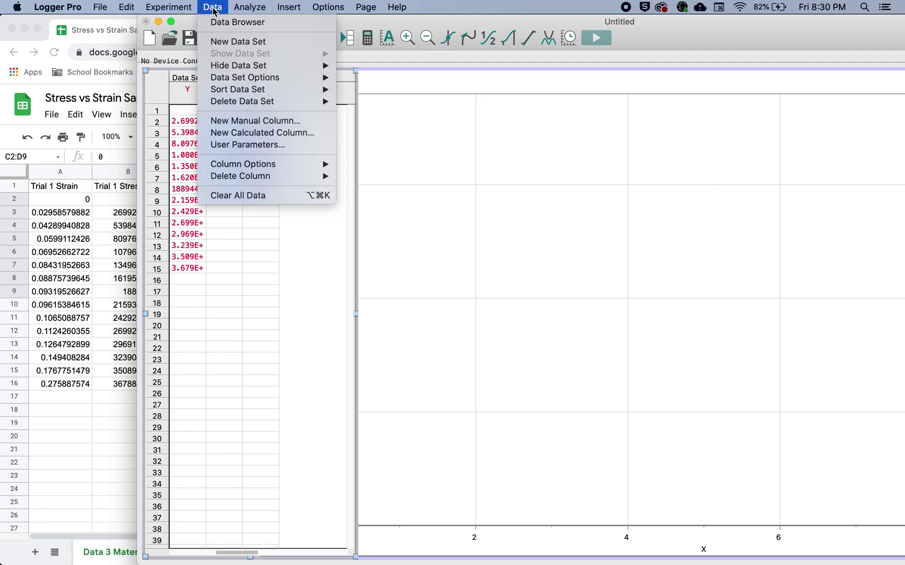
pyautogui.click(231, 42)
pyautogui.click(85, 236)
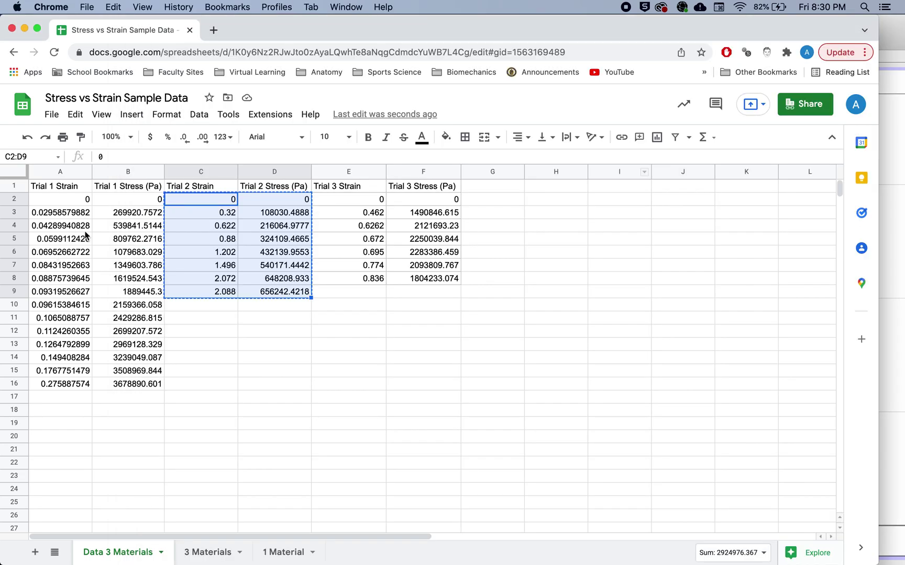
pyautogui.moveTo(351, 199); pyautogui.dragTo(454, 281)
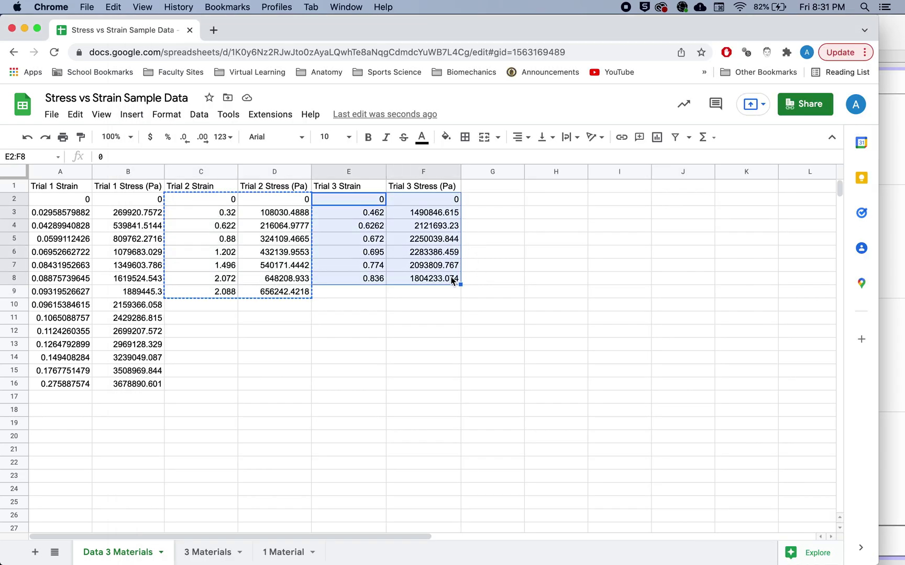
pyautogui.press('super+c')
pyautogui.click(891, 141)
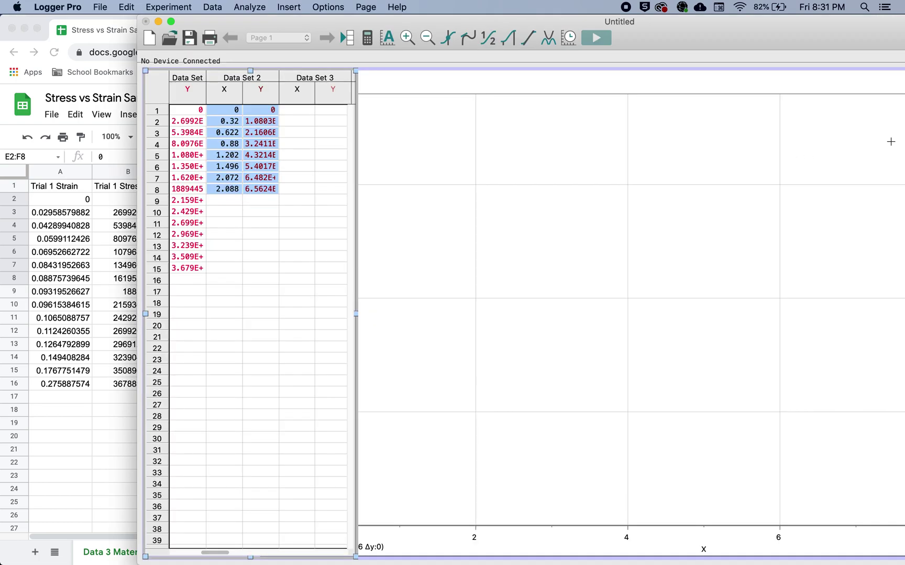
pyautogui.click(299, 110)
pyautogui.press('super+v')
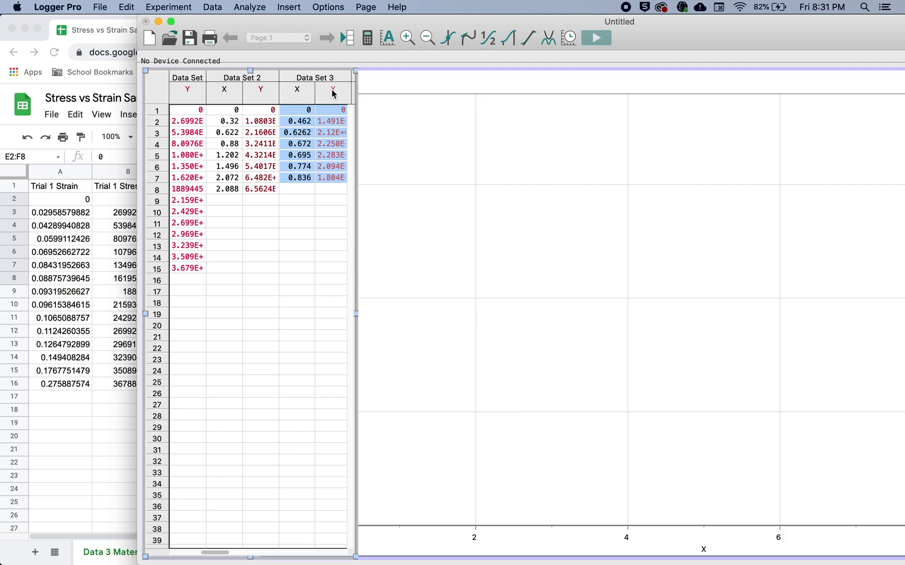
pyautogui.moveTo(357, 316); pyautogui.dragTo(260, 321)
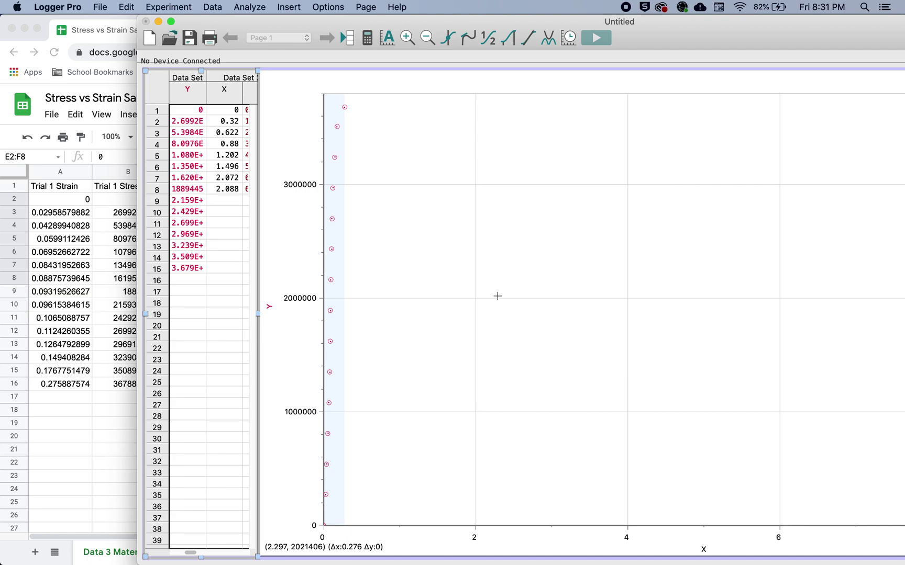
# Step: In Axes Options, check Data Set 2 and Data Set 3 as Y-axis columns
pyautogui.doubleClick(441, 278)
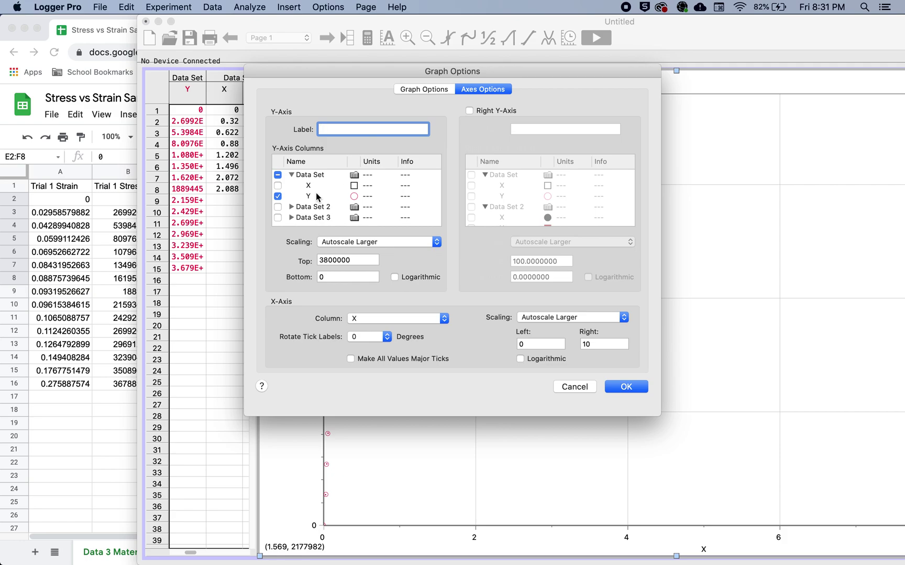
pyautogui.scroll(-1, 316, 193)
pyautogui.scroll(1, 316, 194)
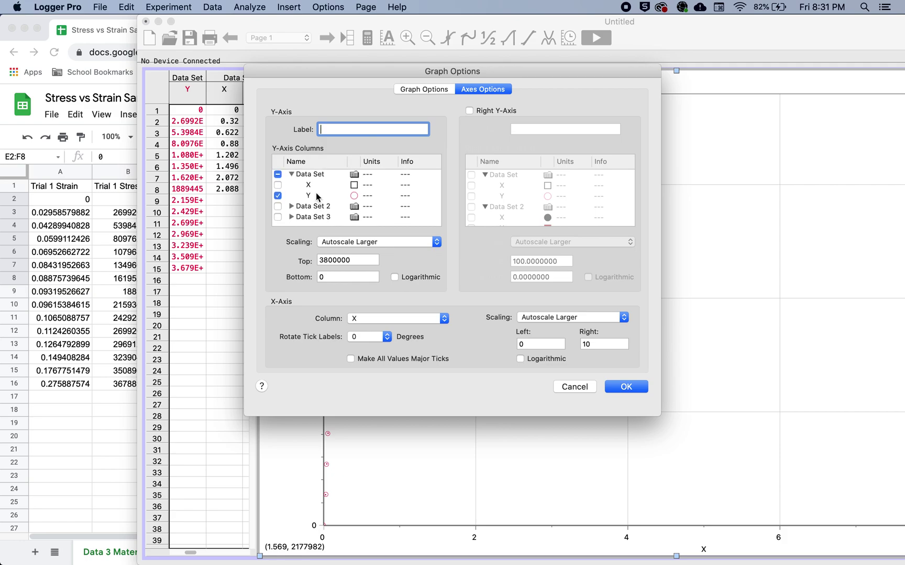
pyautogui.click(278, 208)
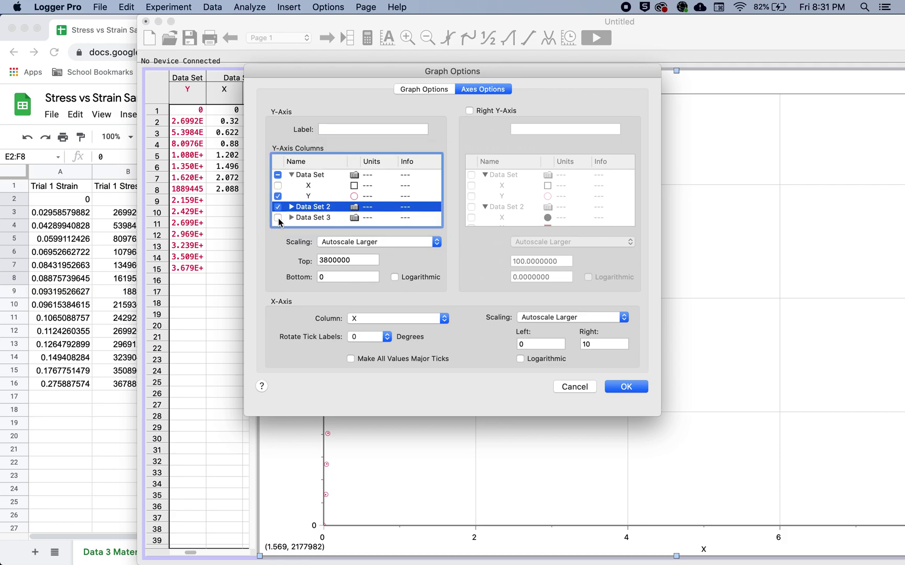
pyautogui.click(279, 218)
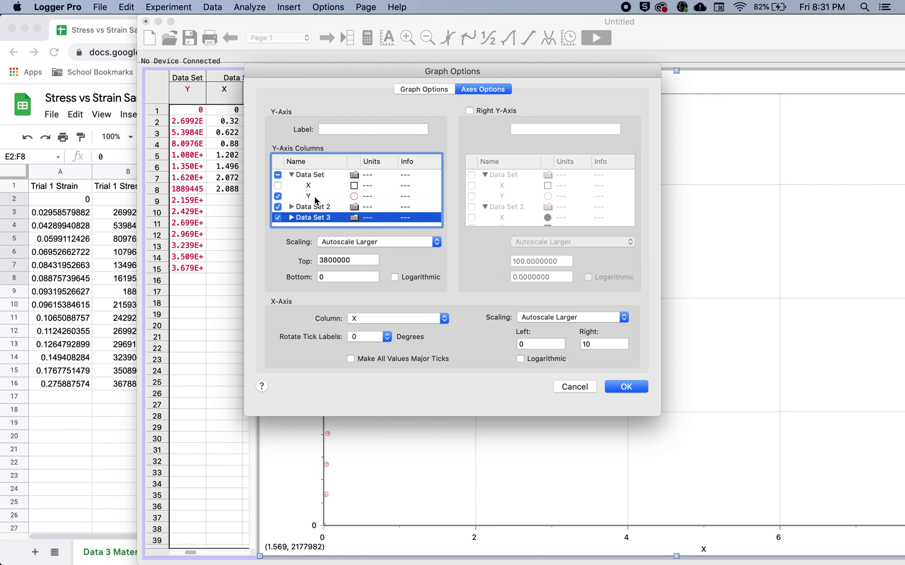
pyautogui.click(627, 387)
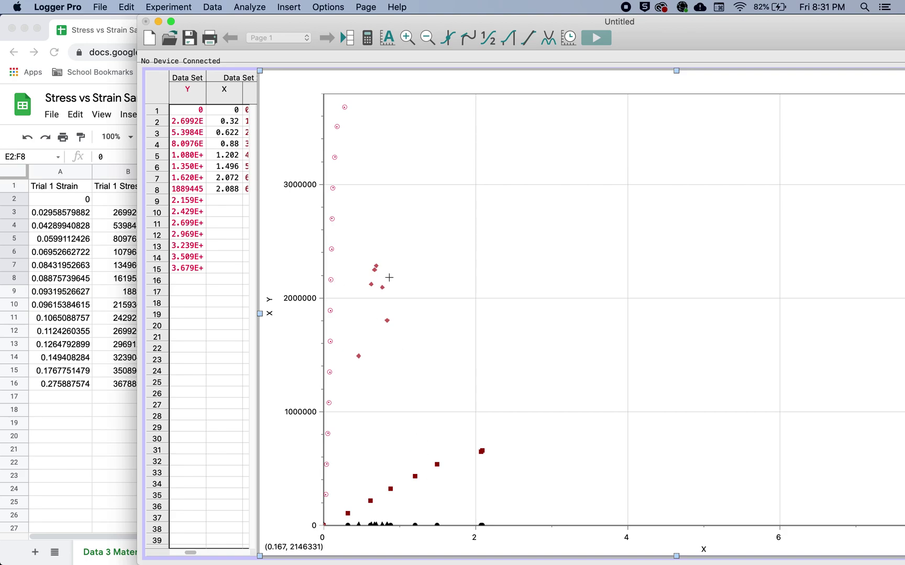
# Step: Uncheck the X columns of Data Sets 2 and 3 from the vertical axis
pyautogui.doubleClick(451, 377)
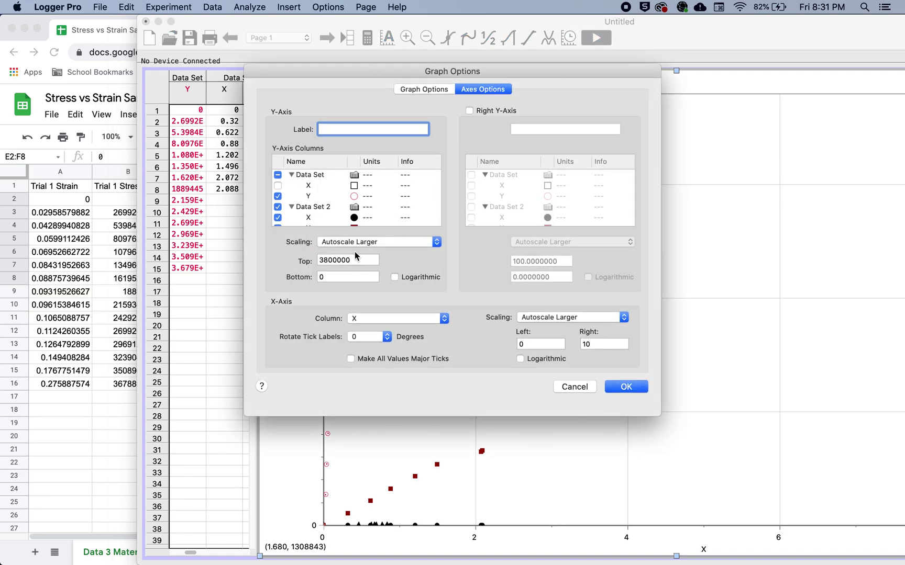
pyautogui.scroll(-3, 309, 215)
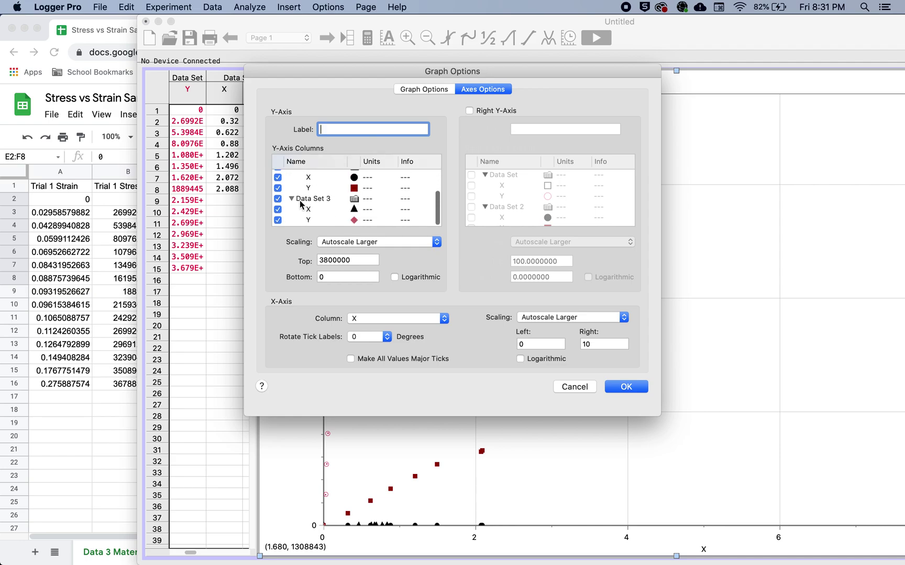
pyautogui.click(278, 178)
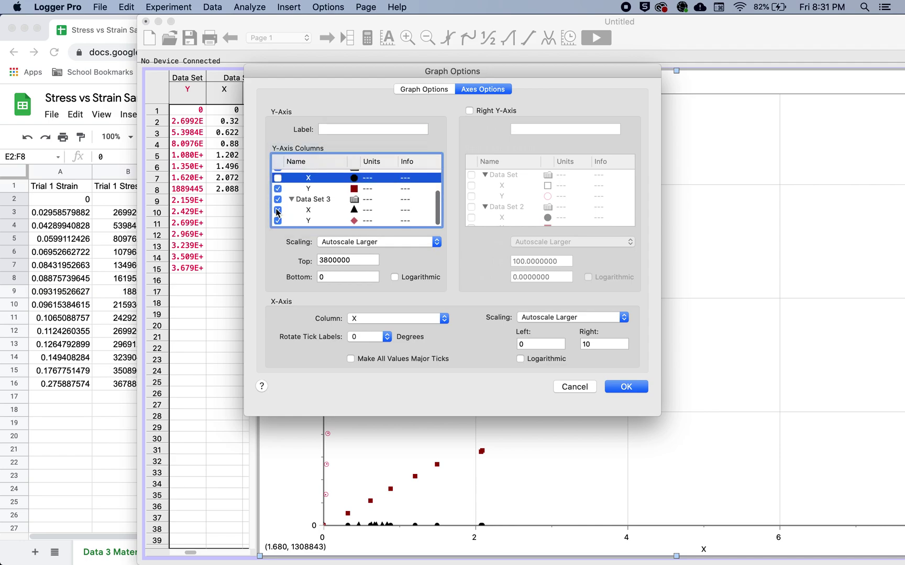
pyautogui.click(277, 210)
pyautogui.click(627, 387)
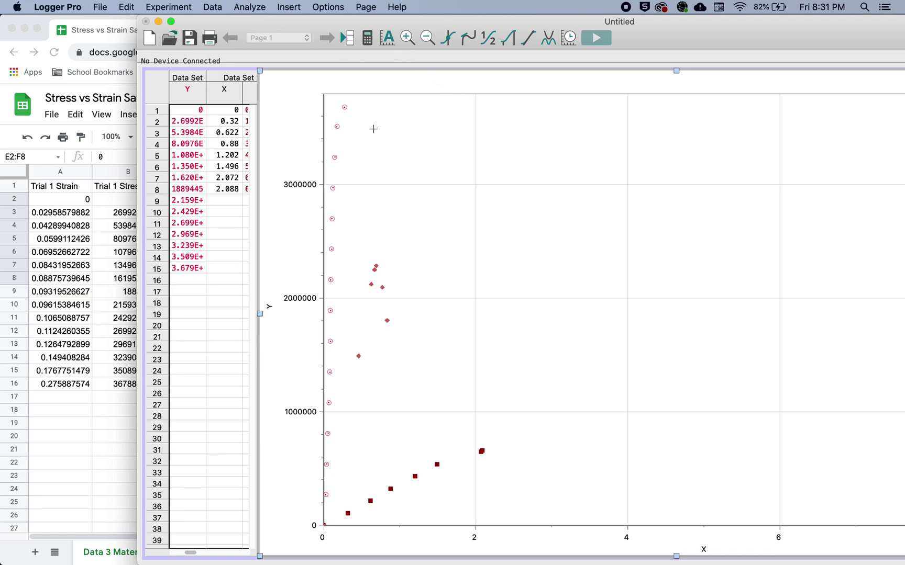
# Step: Set the strain axis right limit to 3
pyautogui.doubleClick(394, 161)
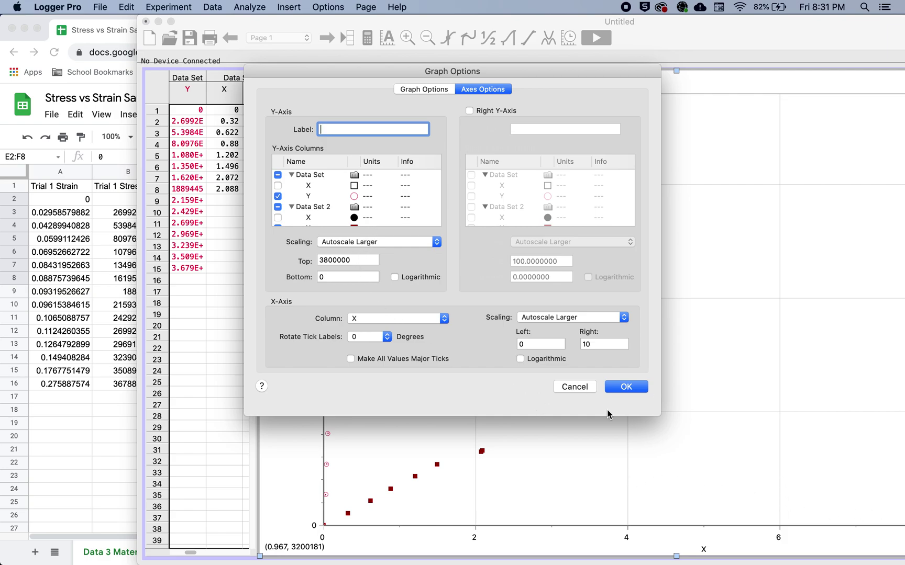
pyautogui.doubleClick(591, 344)
pyautogui.write('3')
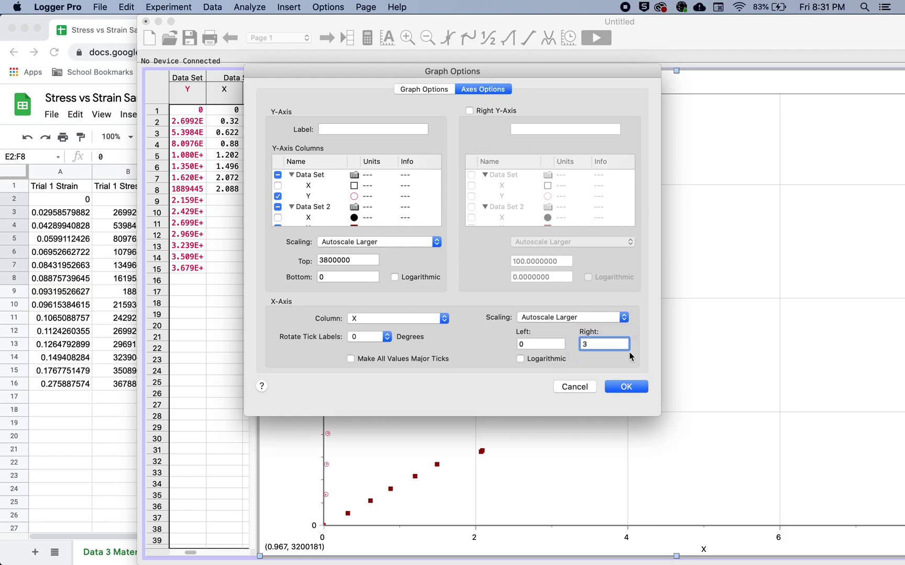
pyautogui.click(626, 387)
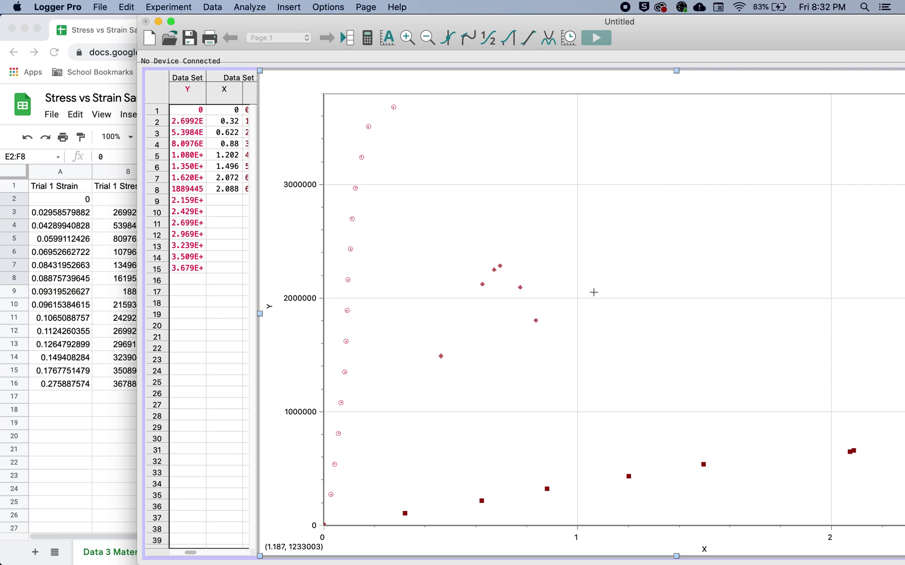
# Step: Enable Connect Points in Logger Pro's Graph Options so each trial becomes a line, then return to Chrome
pyautogui.doubleClick(607, 205)
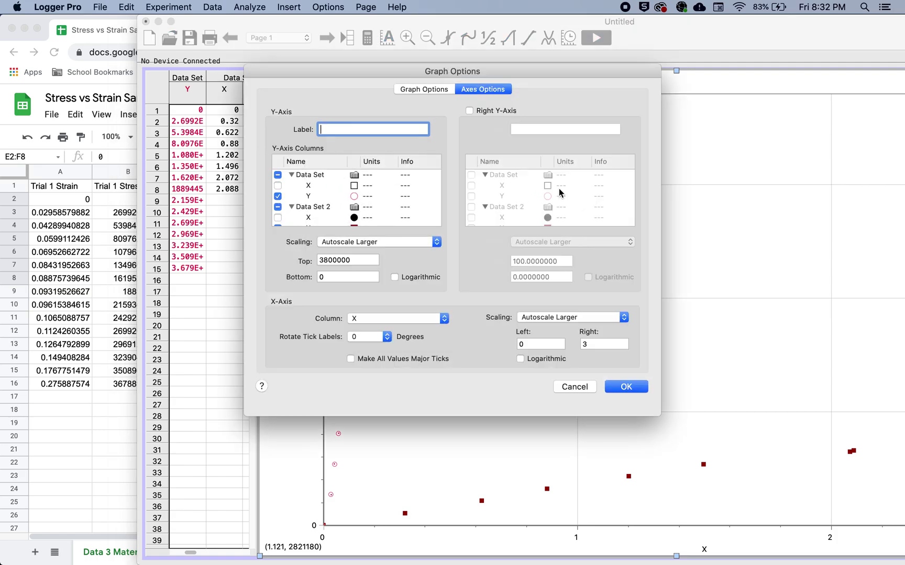
pyautogui.click(414, 89)
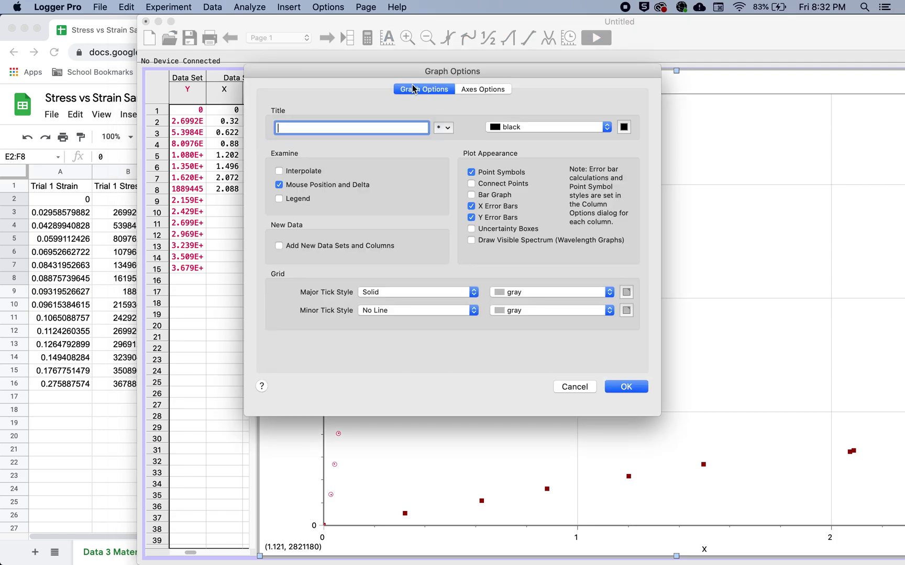
pyautogui.click(473, 186)
pyautogui.click(628, 387)
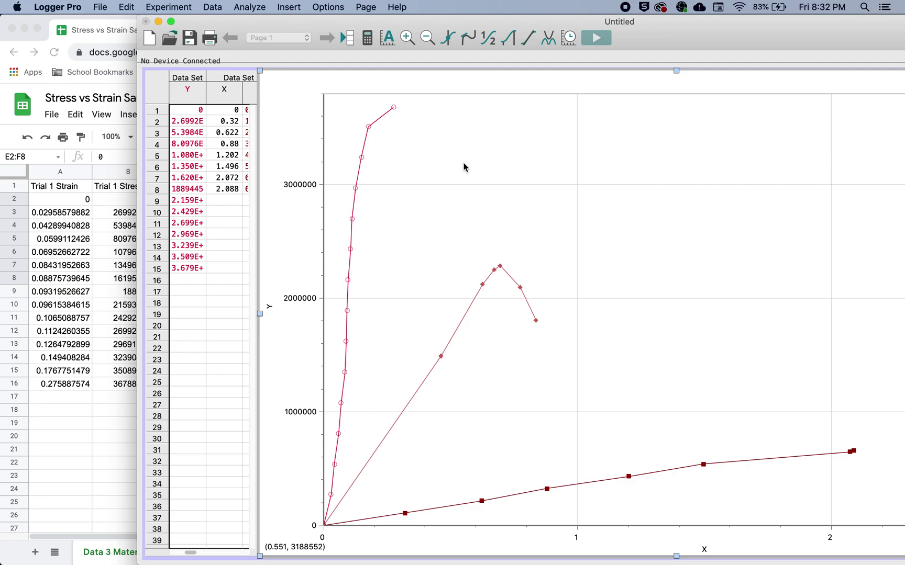
pyautogui.click(113, 456)
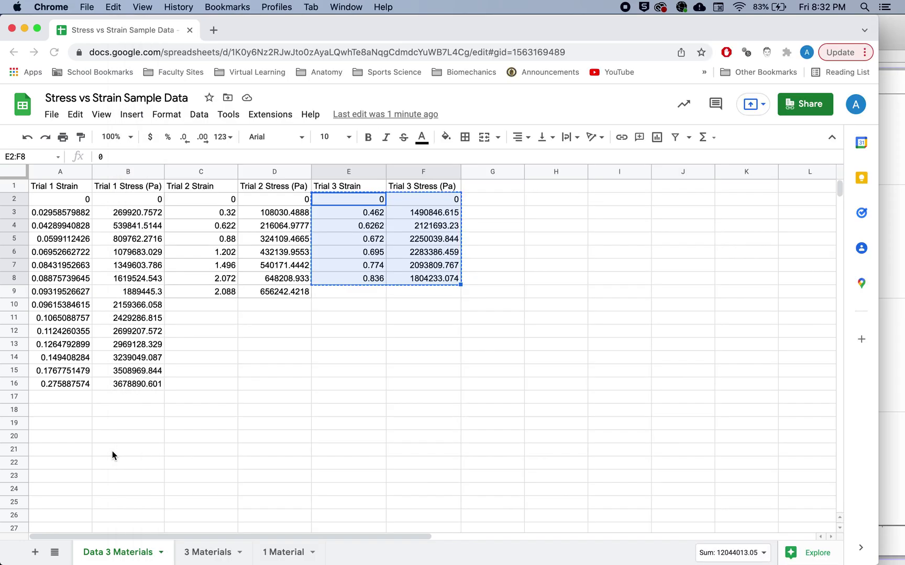
# Step: Show the '3 Materials' stress chart beside the Logger Pro graph, alternating windows to compare curves
pyautogui.click(216, 558)
pyautogui.moveTo(826, 36); pyautogui.dragTo(486, 24)
pyautogui.click(727, 35)
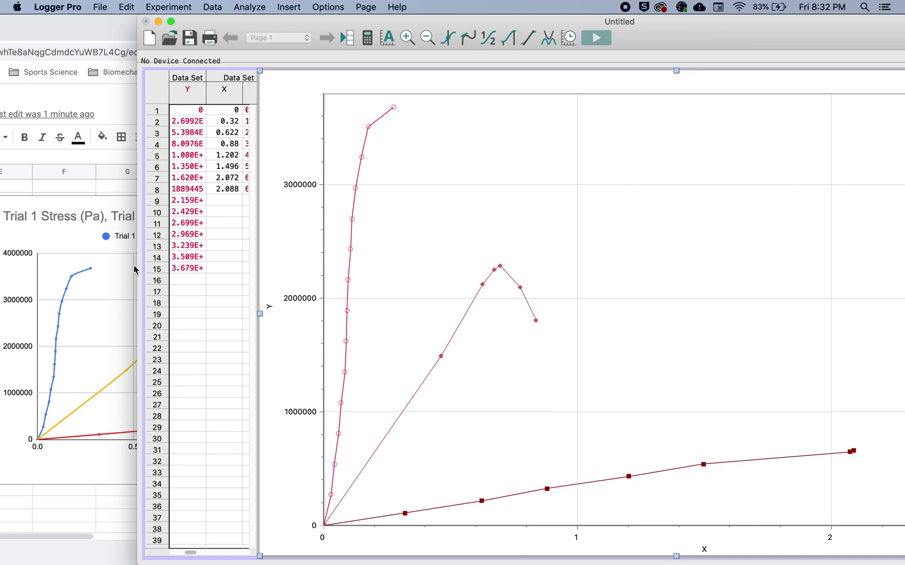
pyautogui.click(102, 264)
pyautogui.click(617, 284)
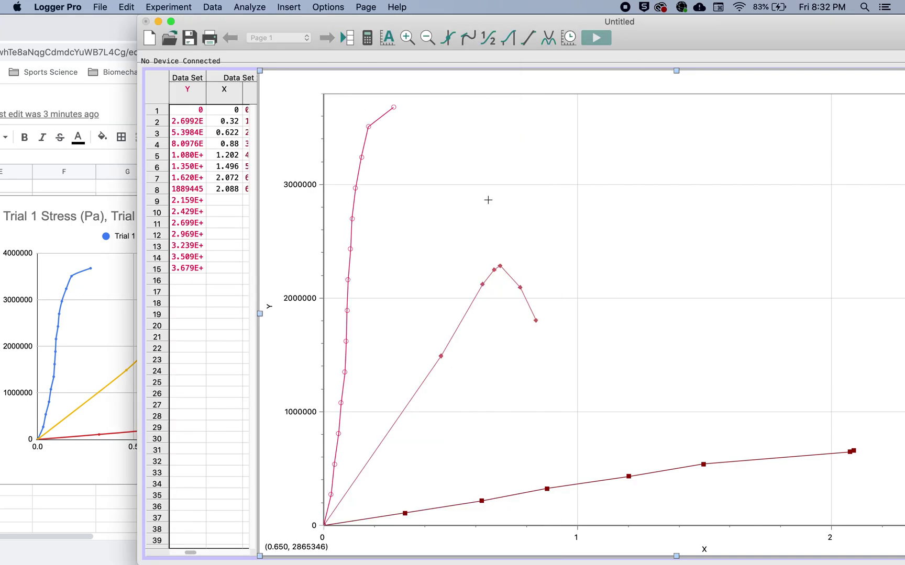
pyautogui.click(79, 242)
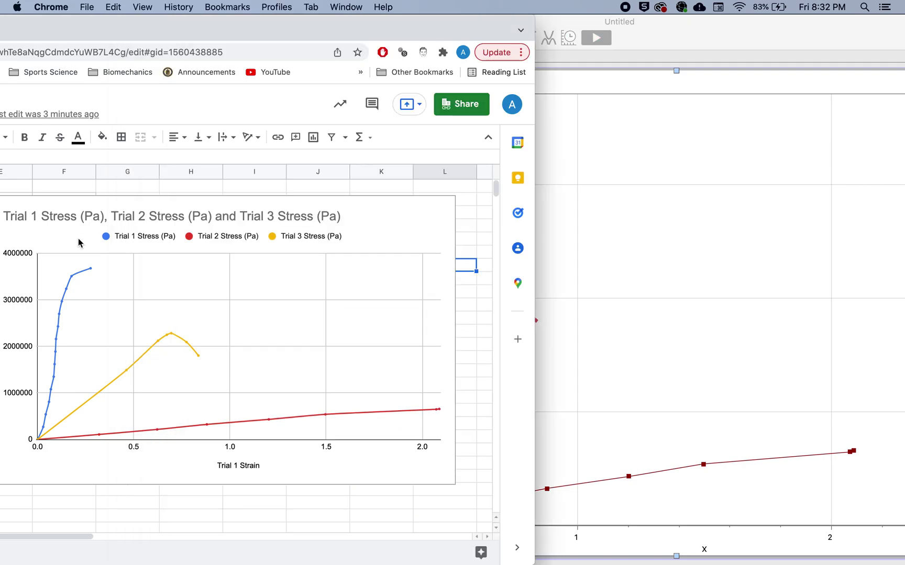